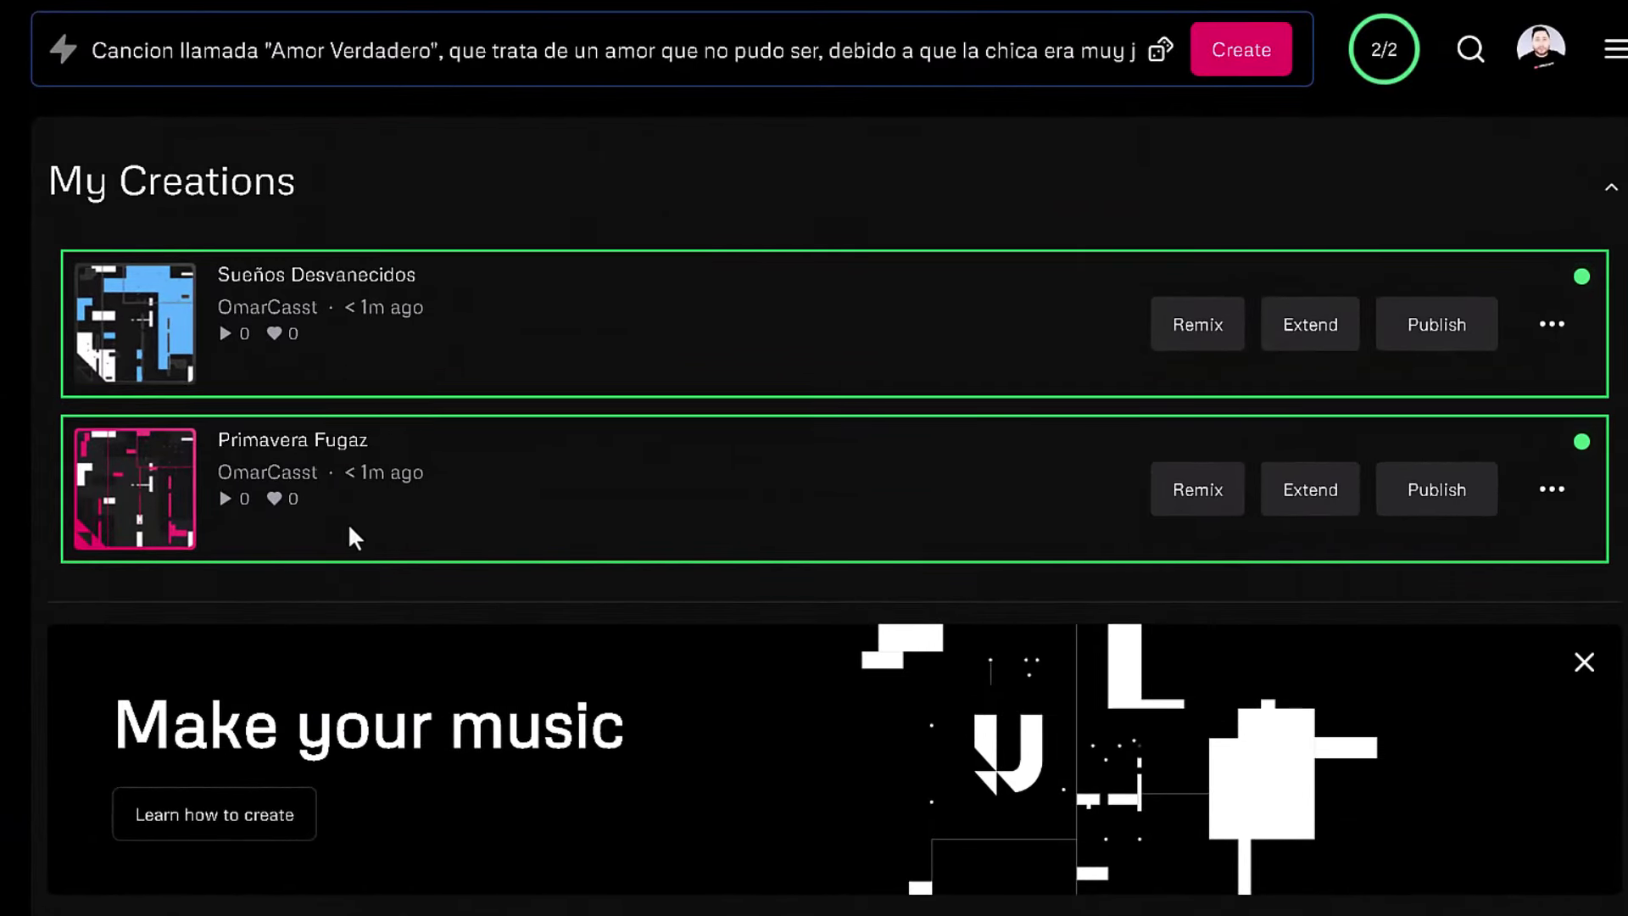
Listen to the generated songs Primavera Fugaz and Sueños Desvanecidos
mouse_move(128, 509)
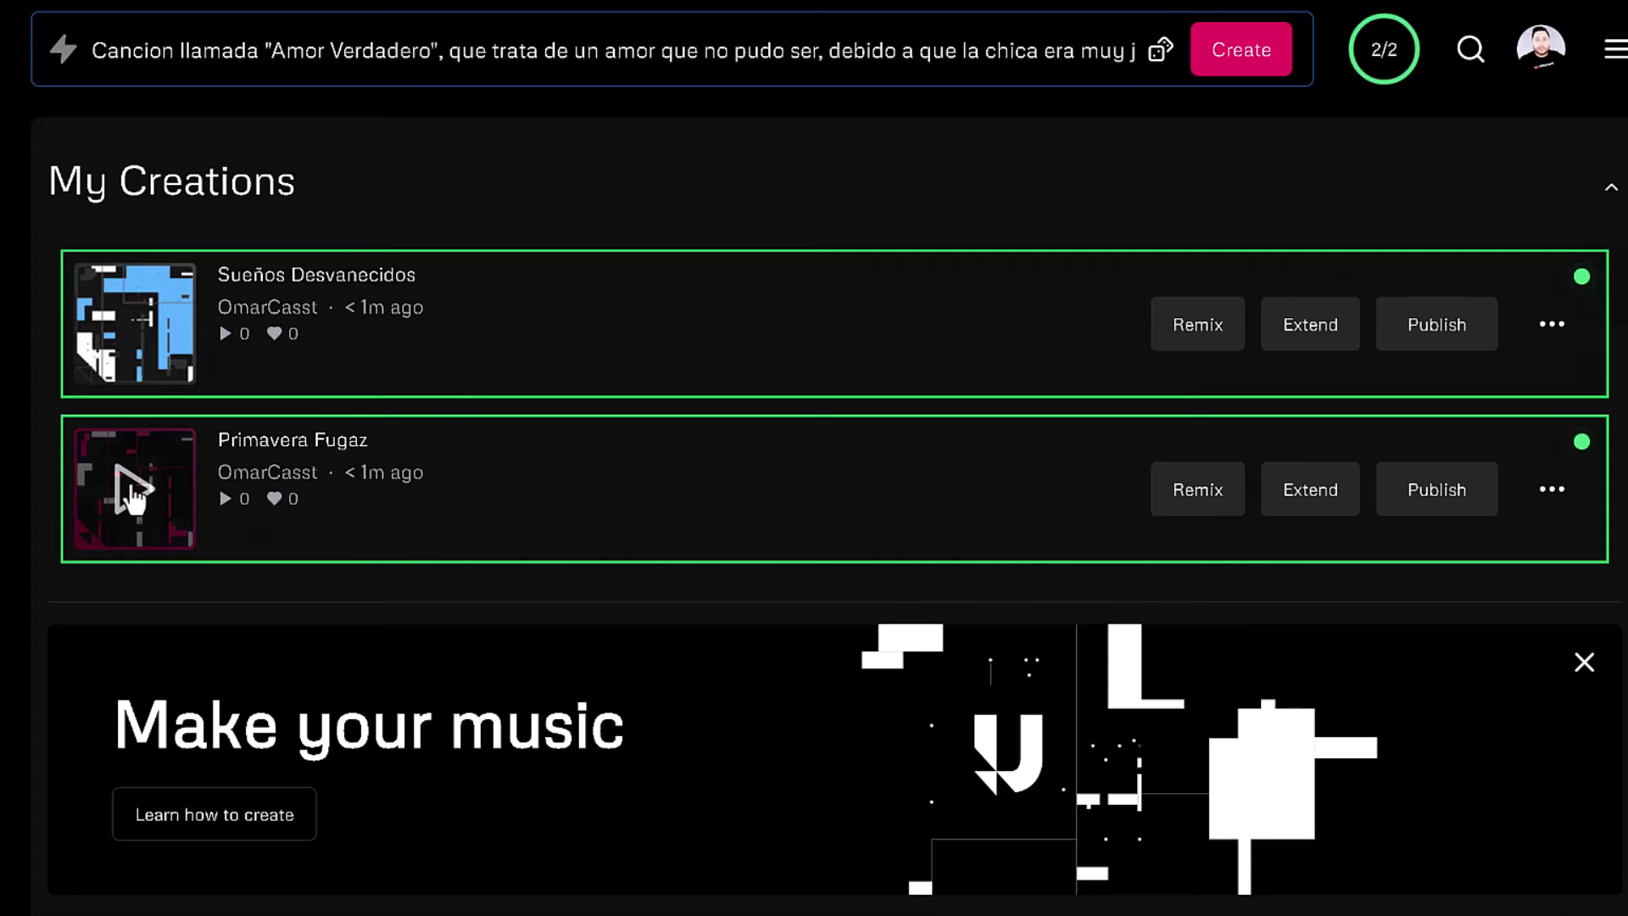
click(133, 507)
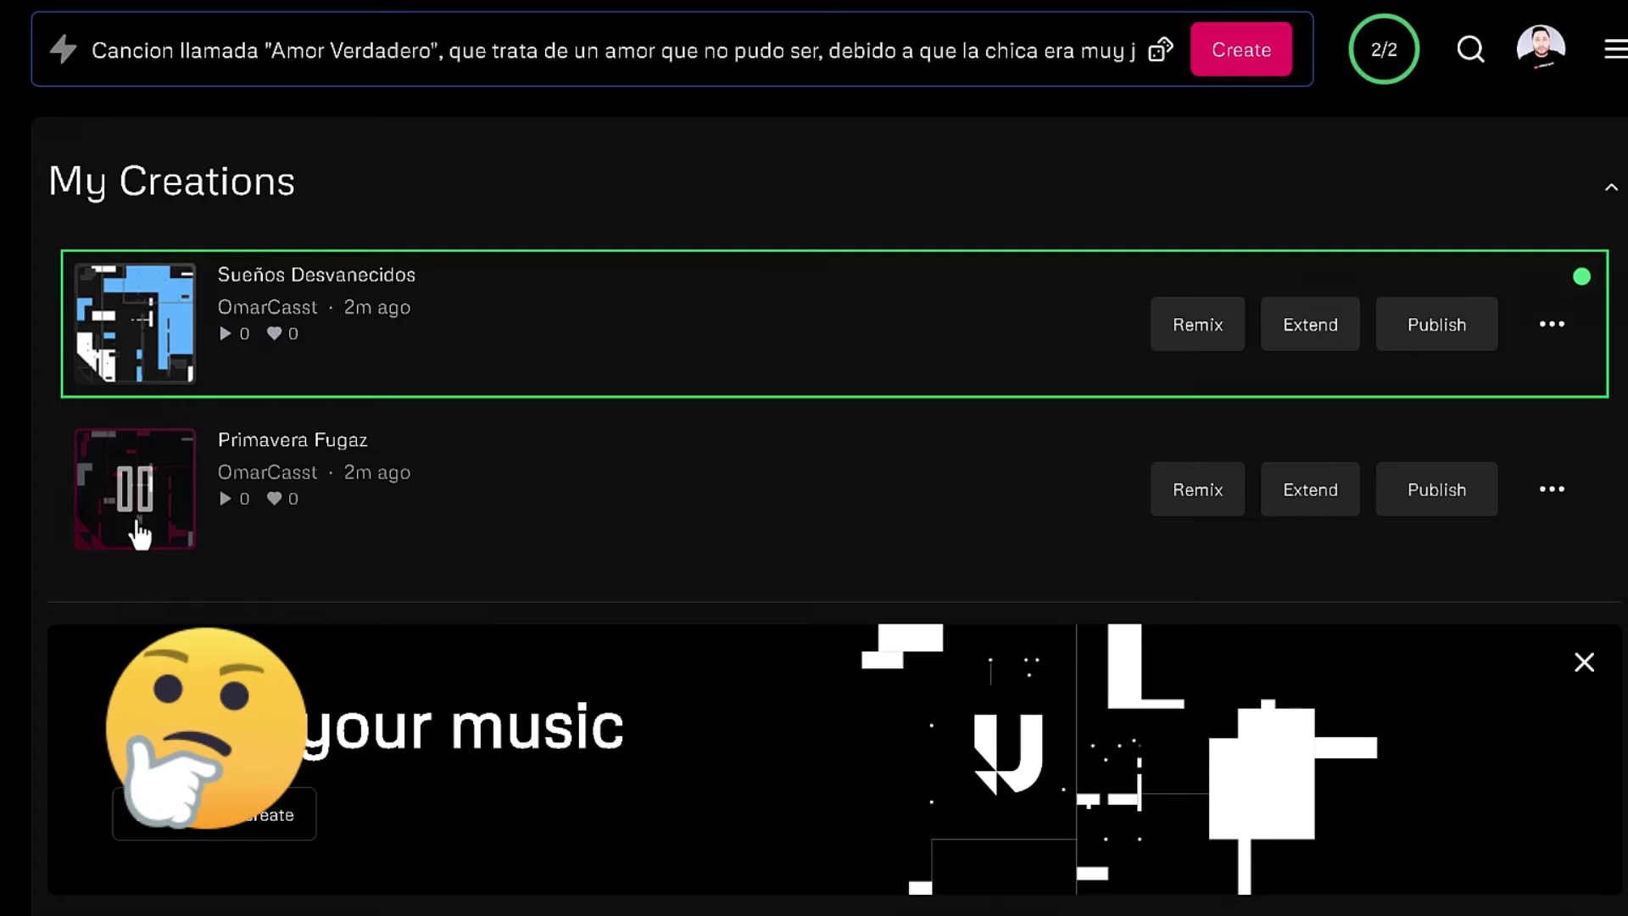
click(144, 505)
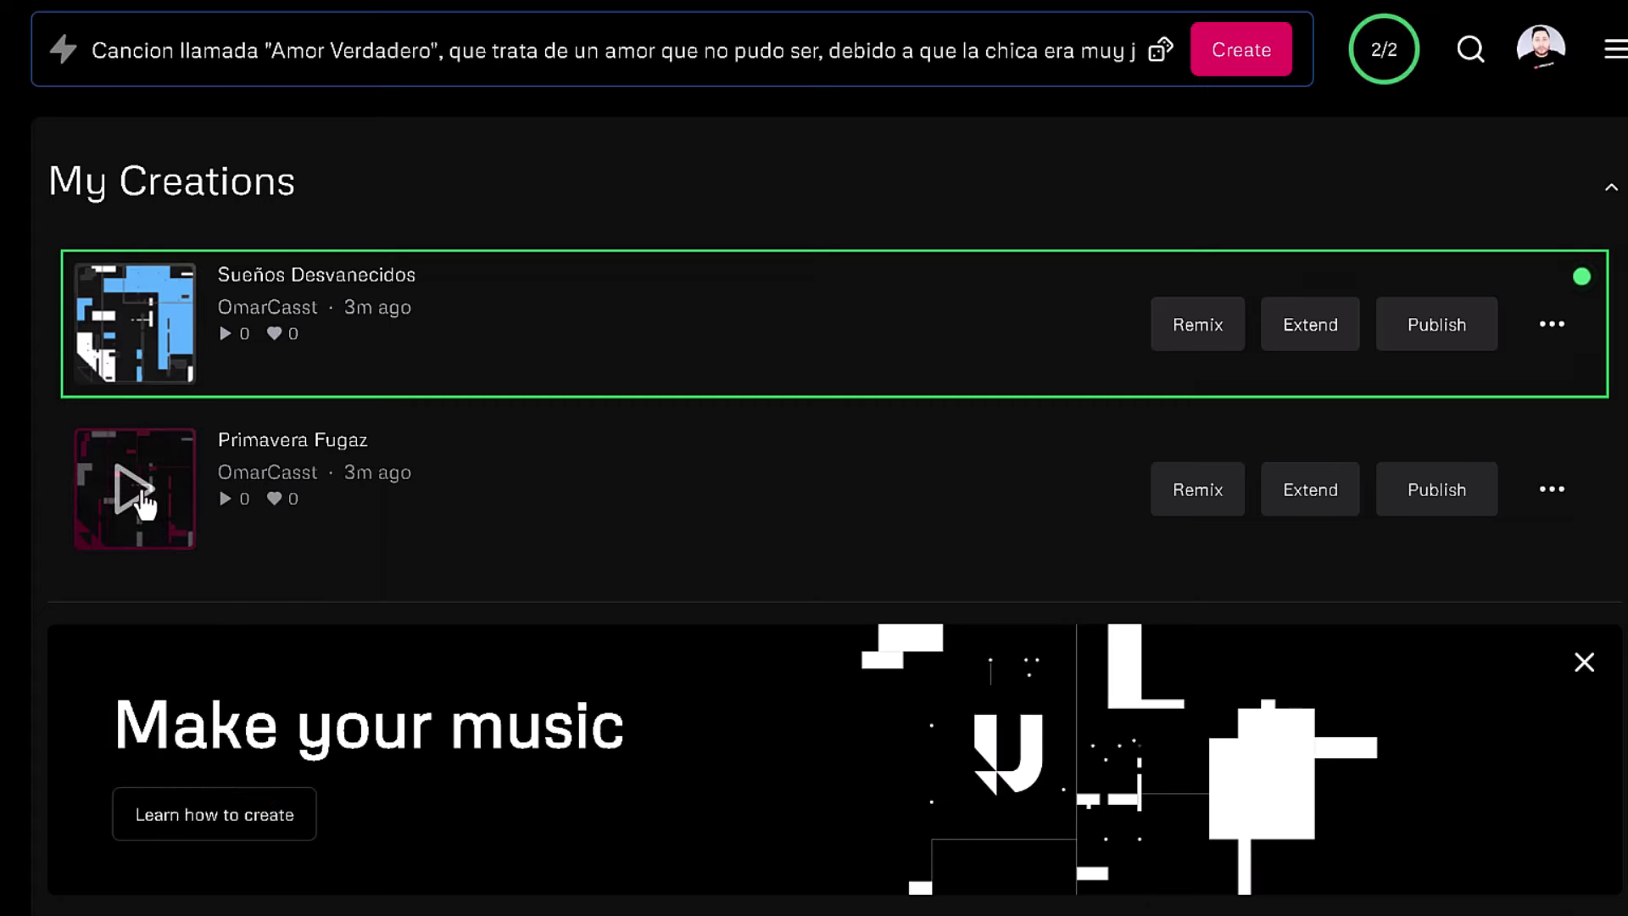
click(133, 330)
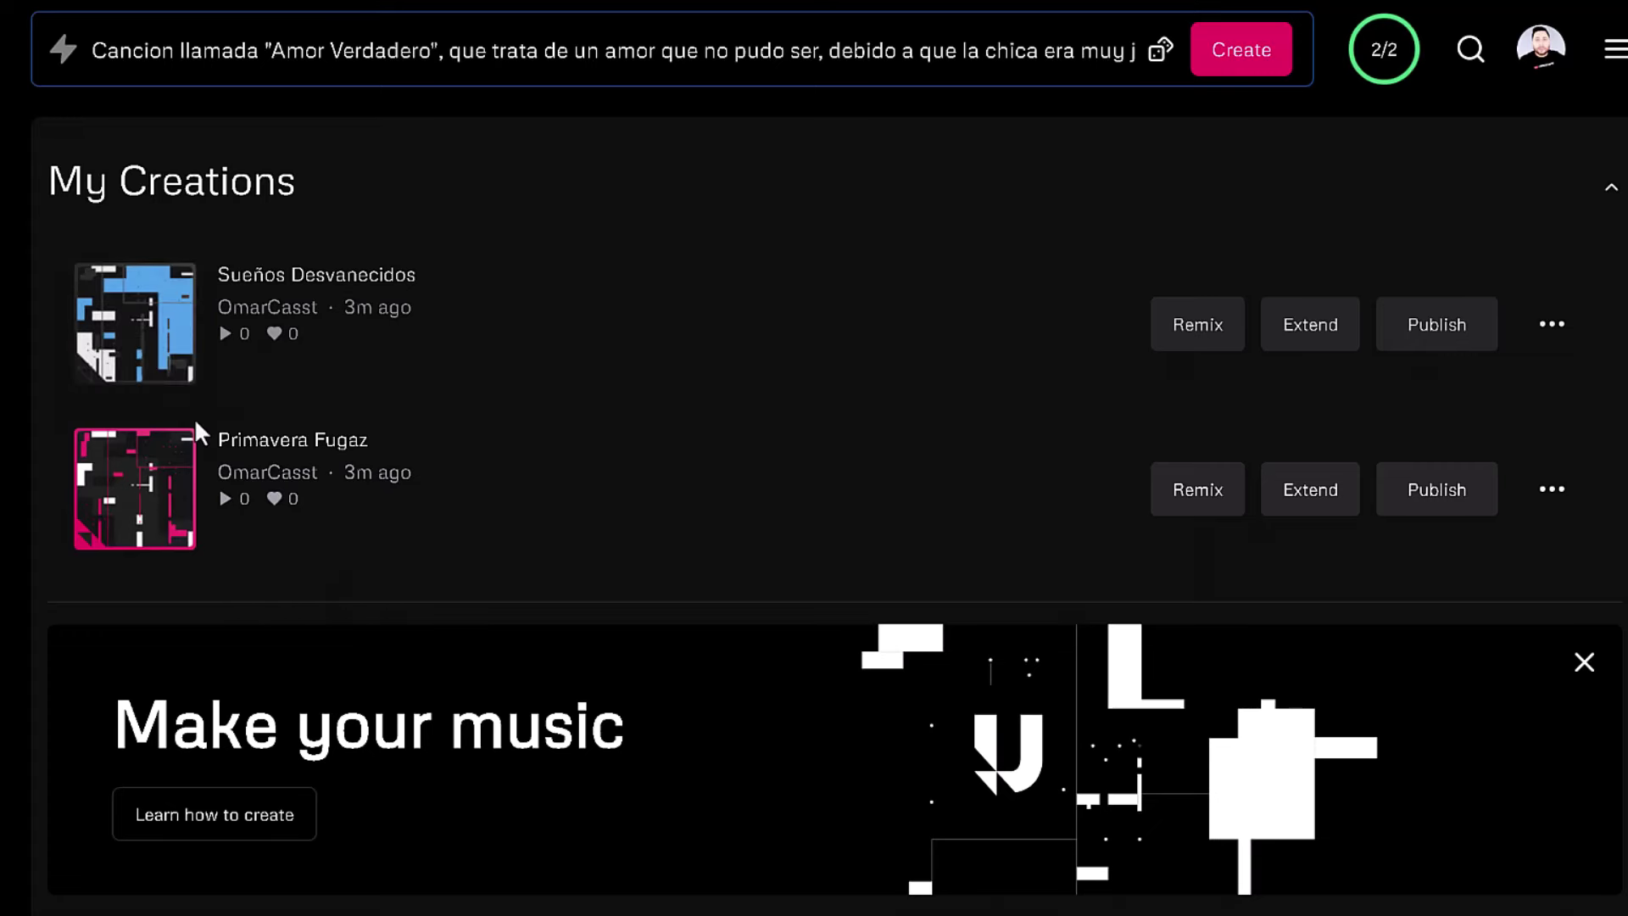
Open the remix settings for Primavera Fugaz and review its custom lyrics
mouse_move(149, 511)
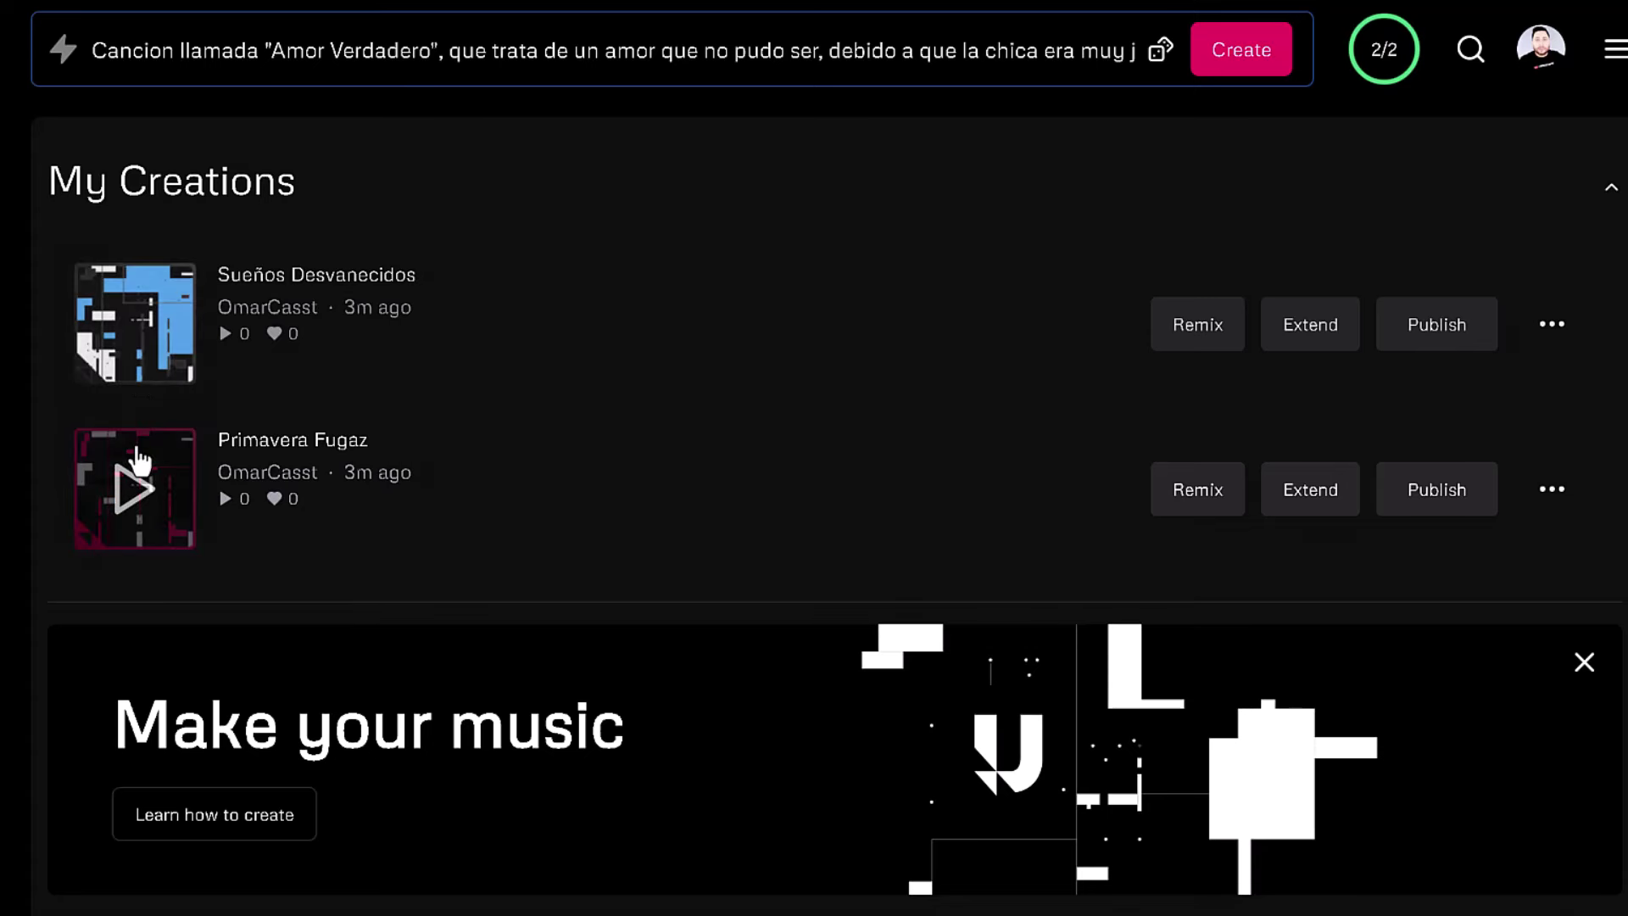
click(1197, 500)
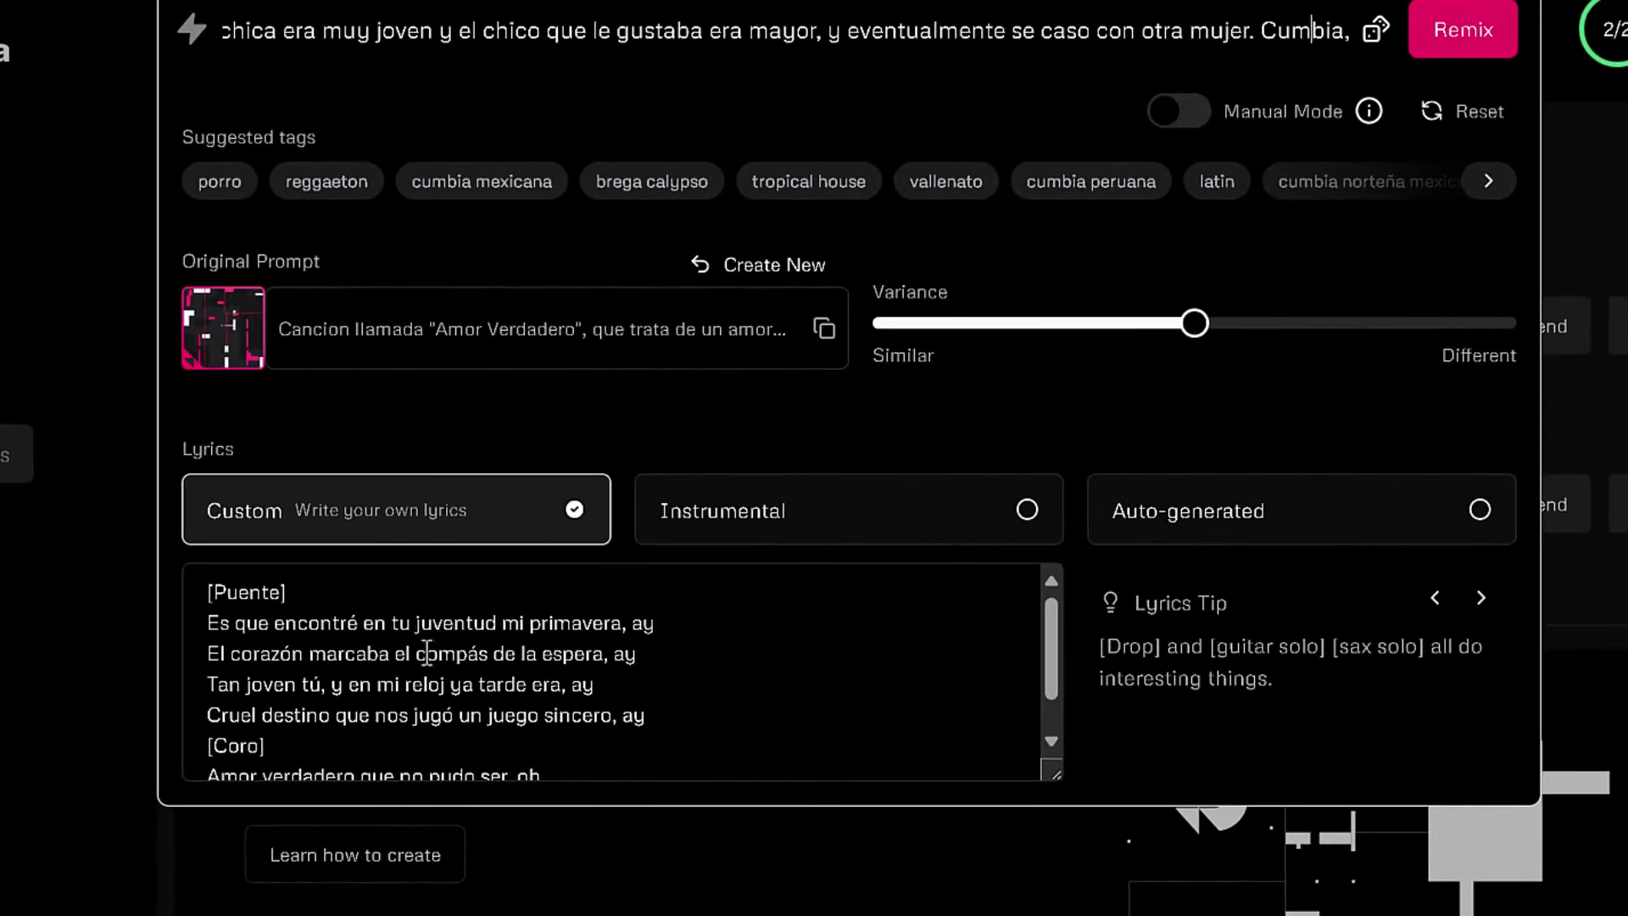
drag(207, 625, 456, 803)
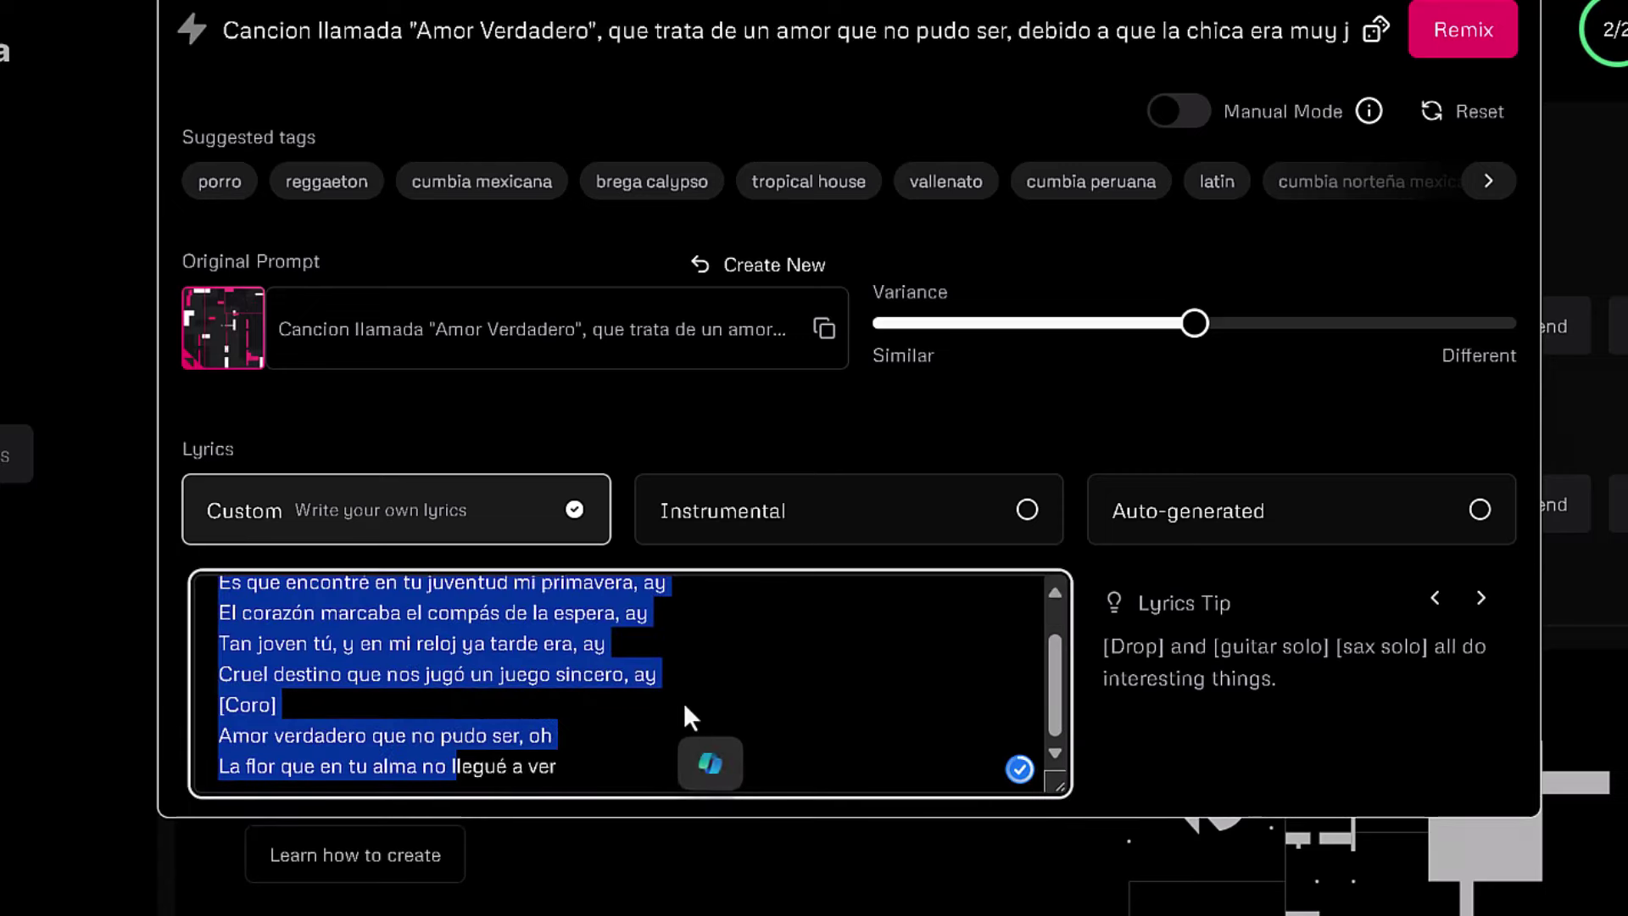
click(819, 676)
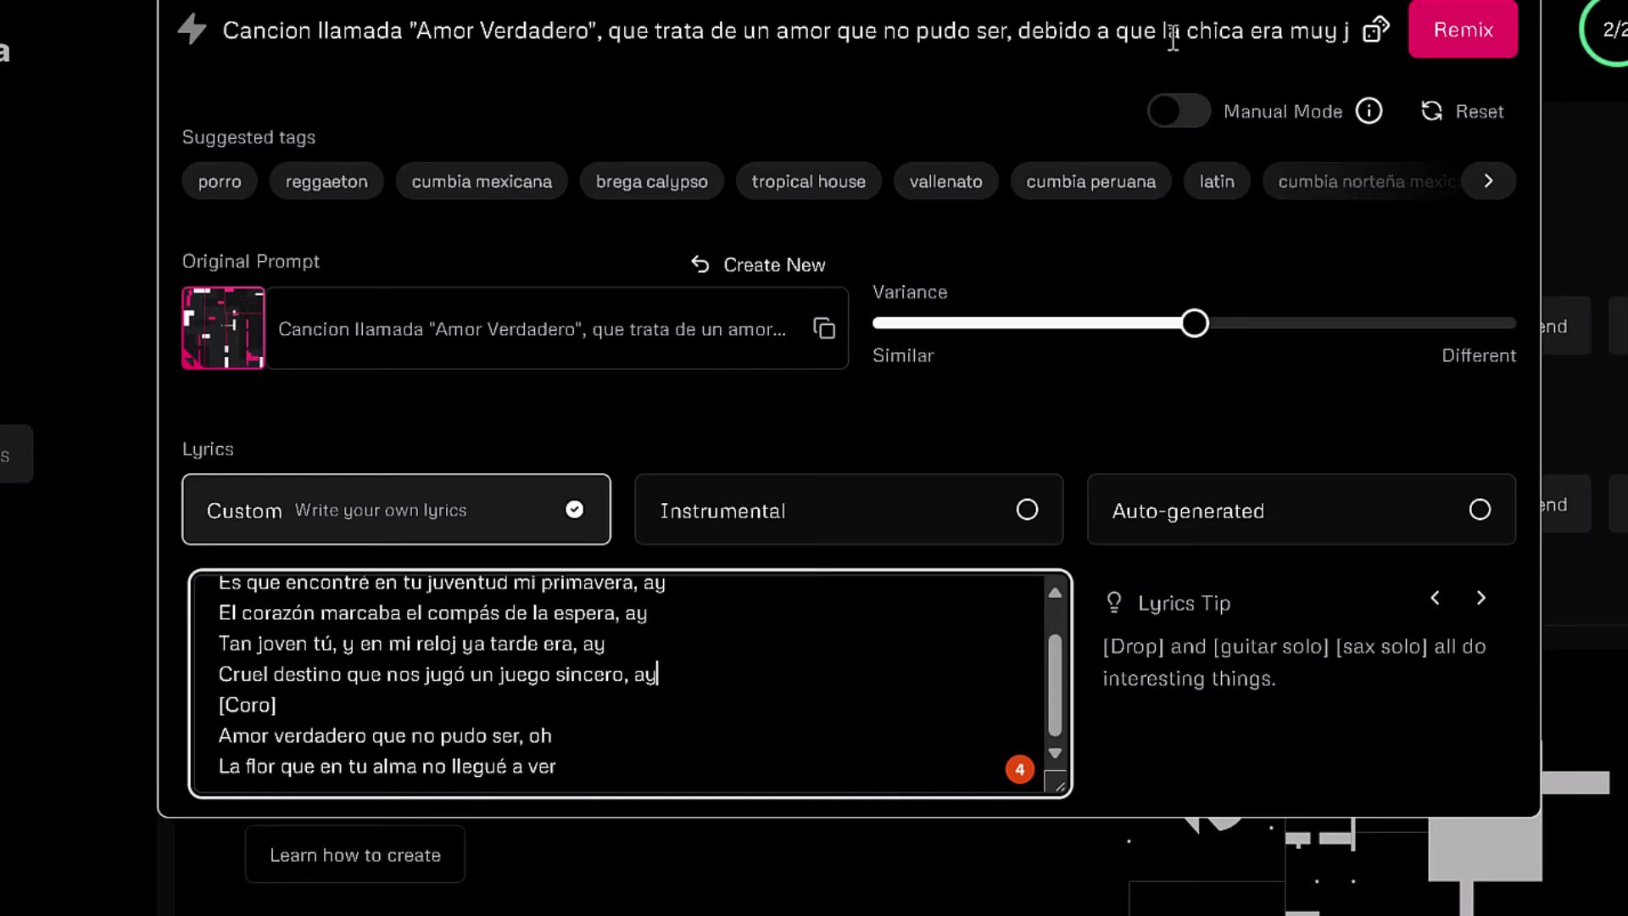
Replace the Cumbia tag at the end of the remix prompt with the suggested hip hop tag
drag(1158, 38, 1352, 37)
click(1247, 37)
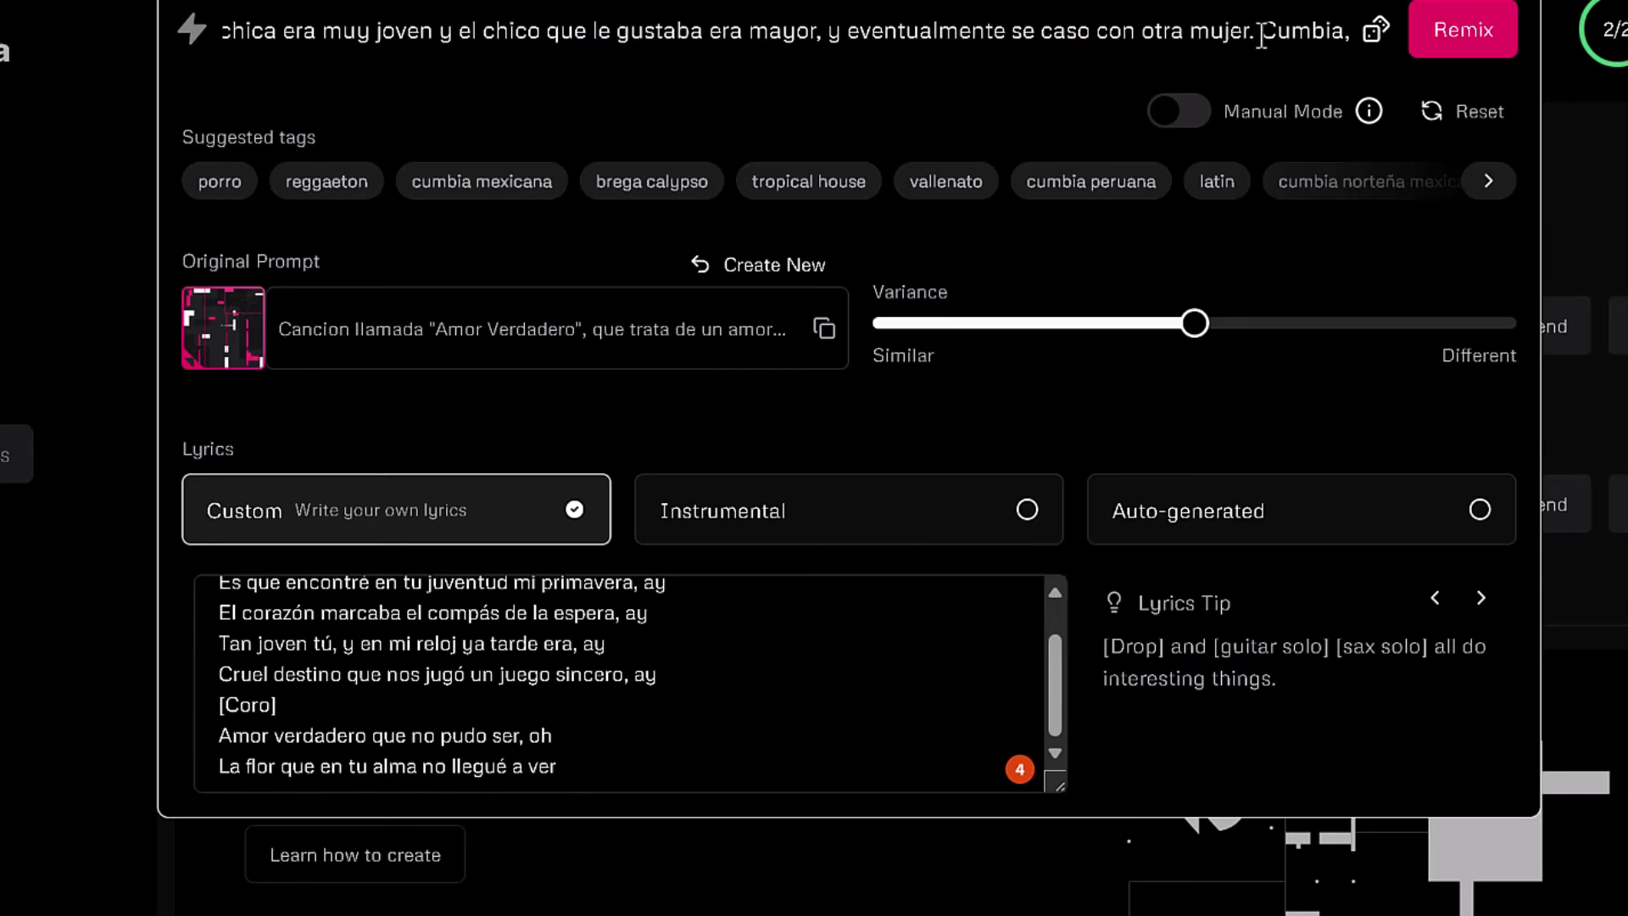
key(BackSpace)
key(BackSpace)
key(BackSpace)
key(BackSpace)
key(BackSpace)
key(BackSpace)
key(BackSpace)
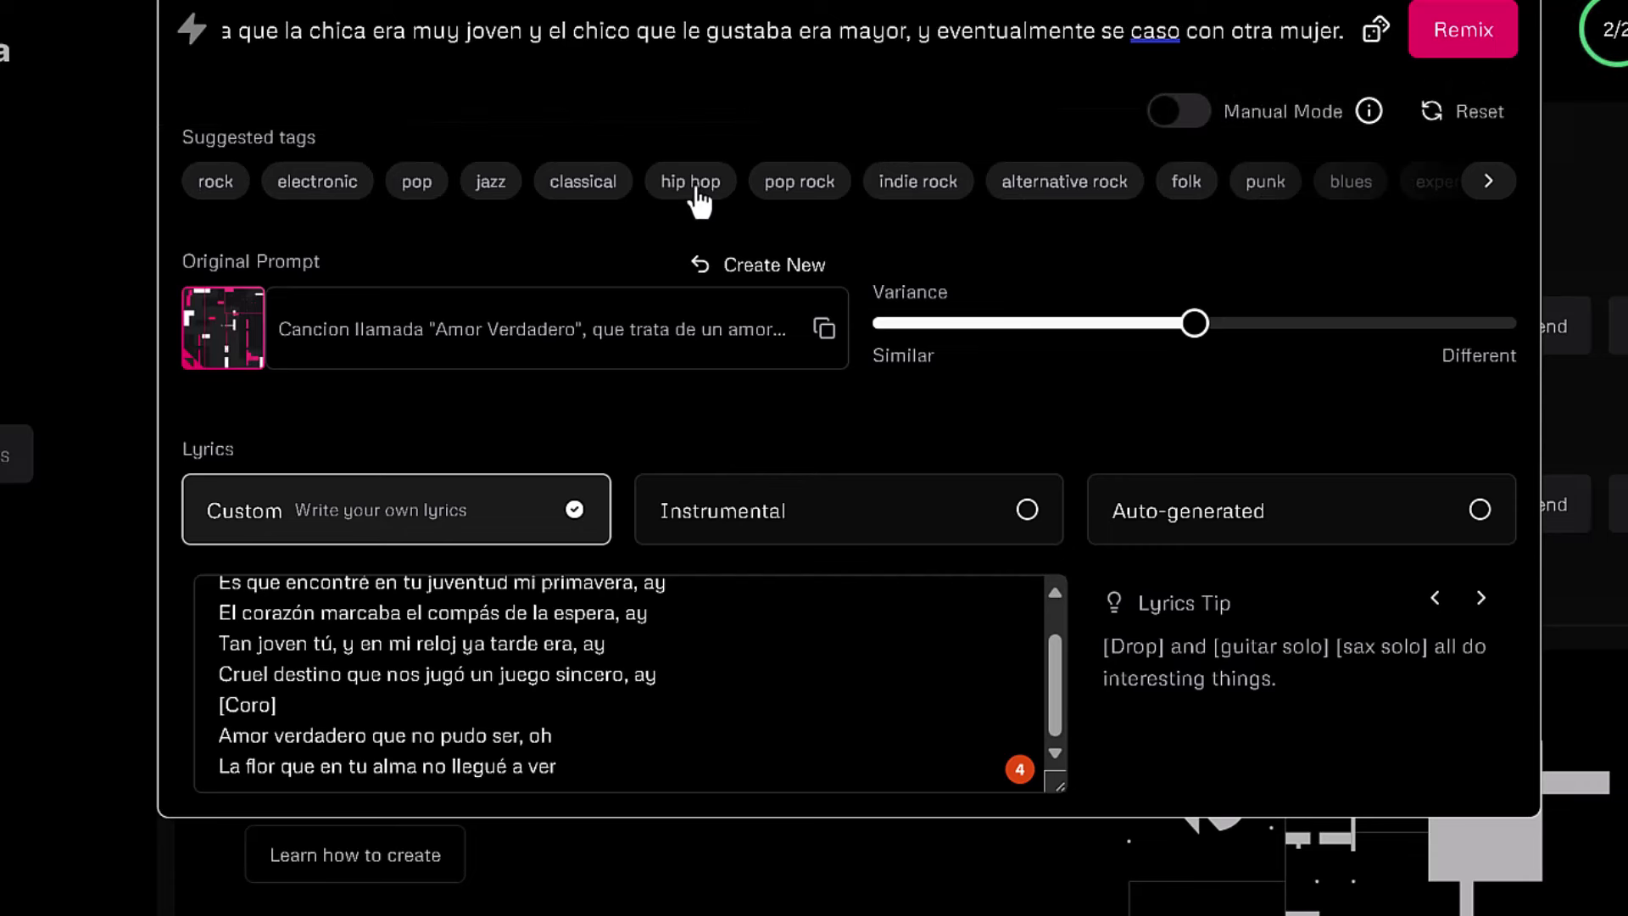
click(697, 188)
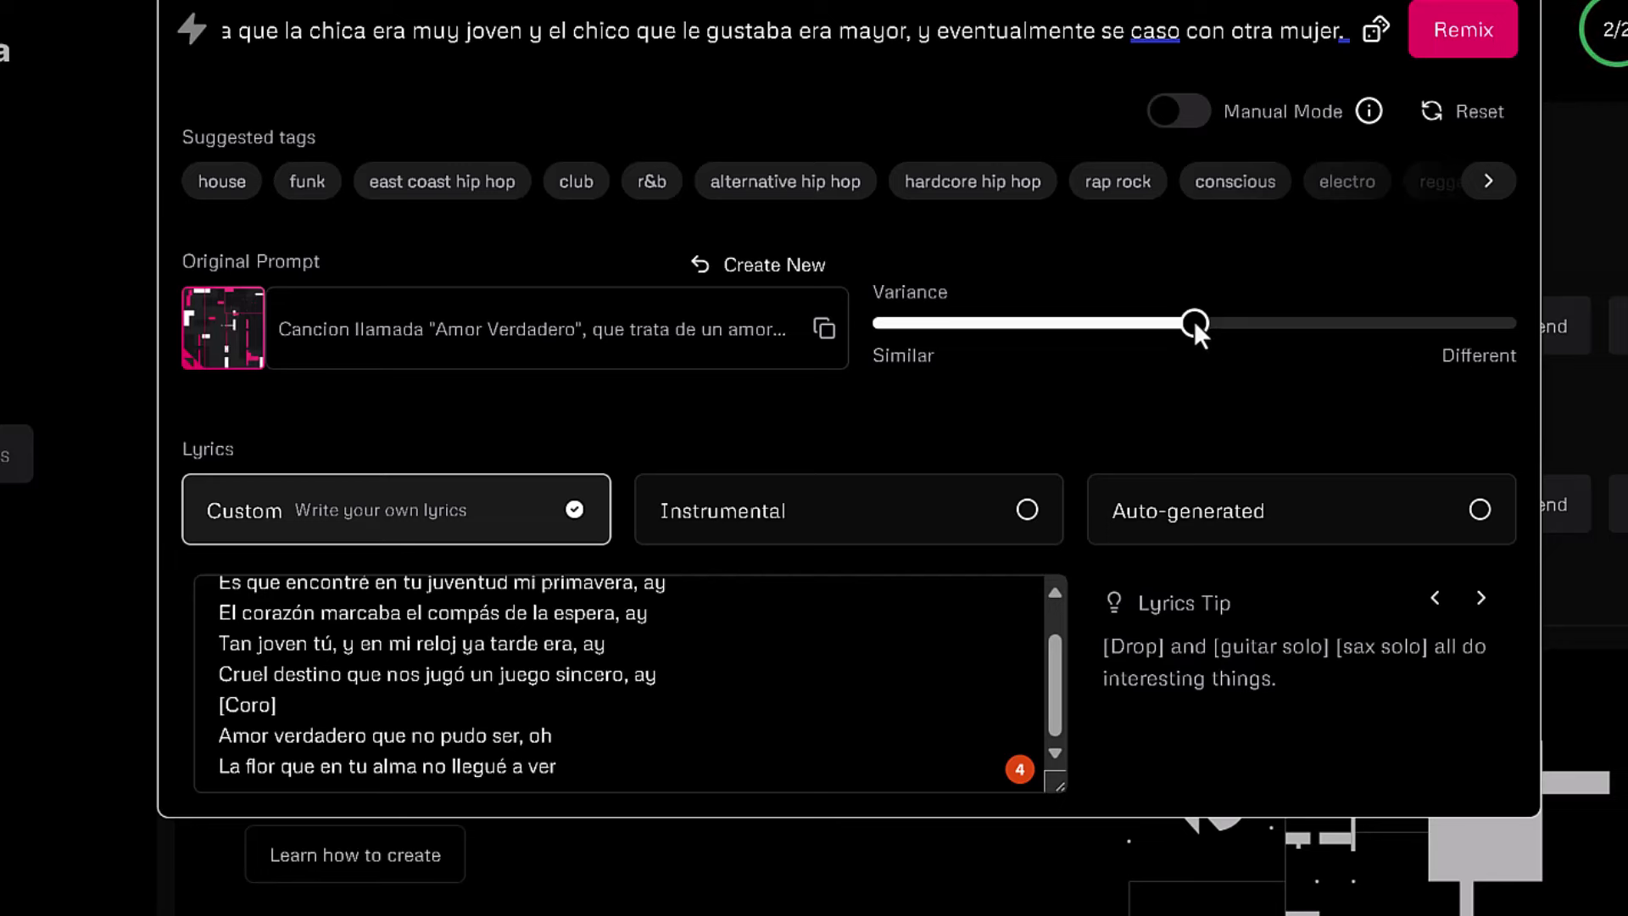
Raise the remix variance to about three quarters of the way towards Different and generate the remix
drag(1194, 321, 1347, 319)
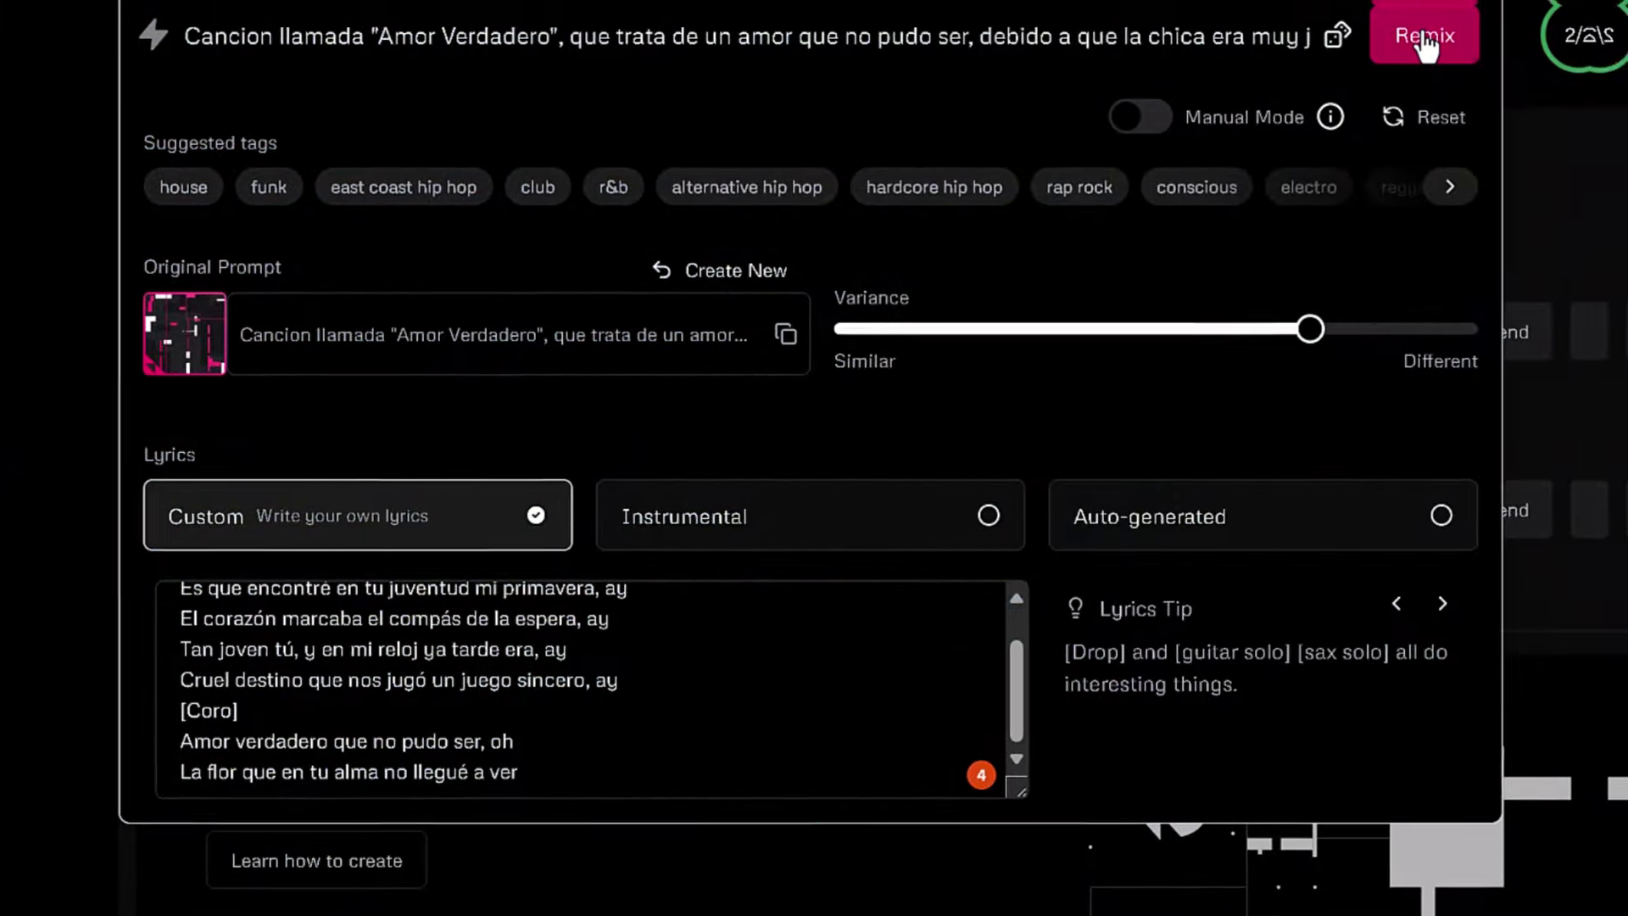
click(1433, 38)
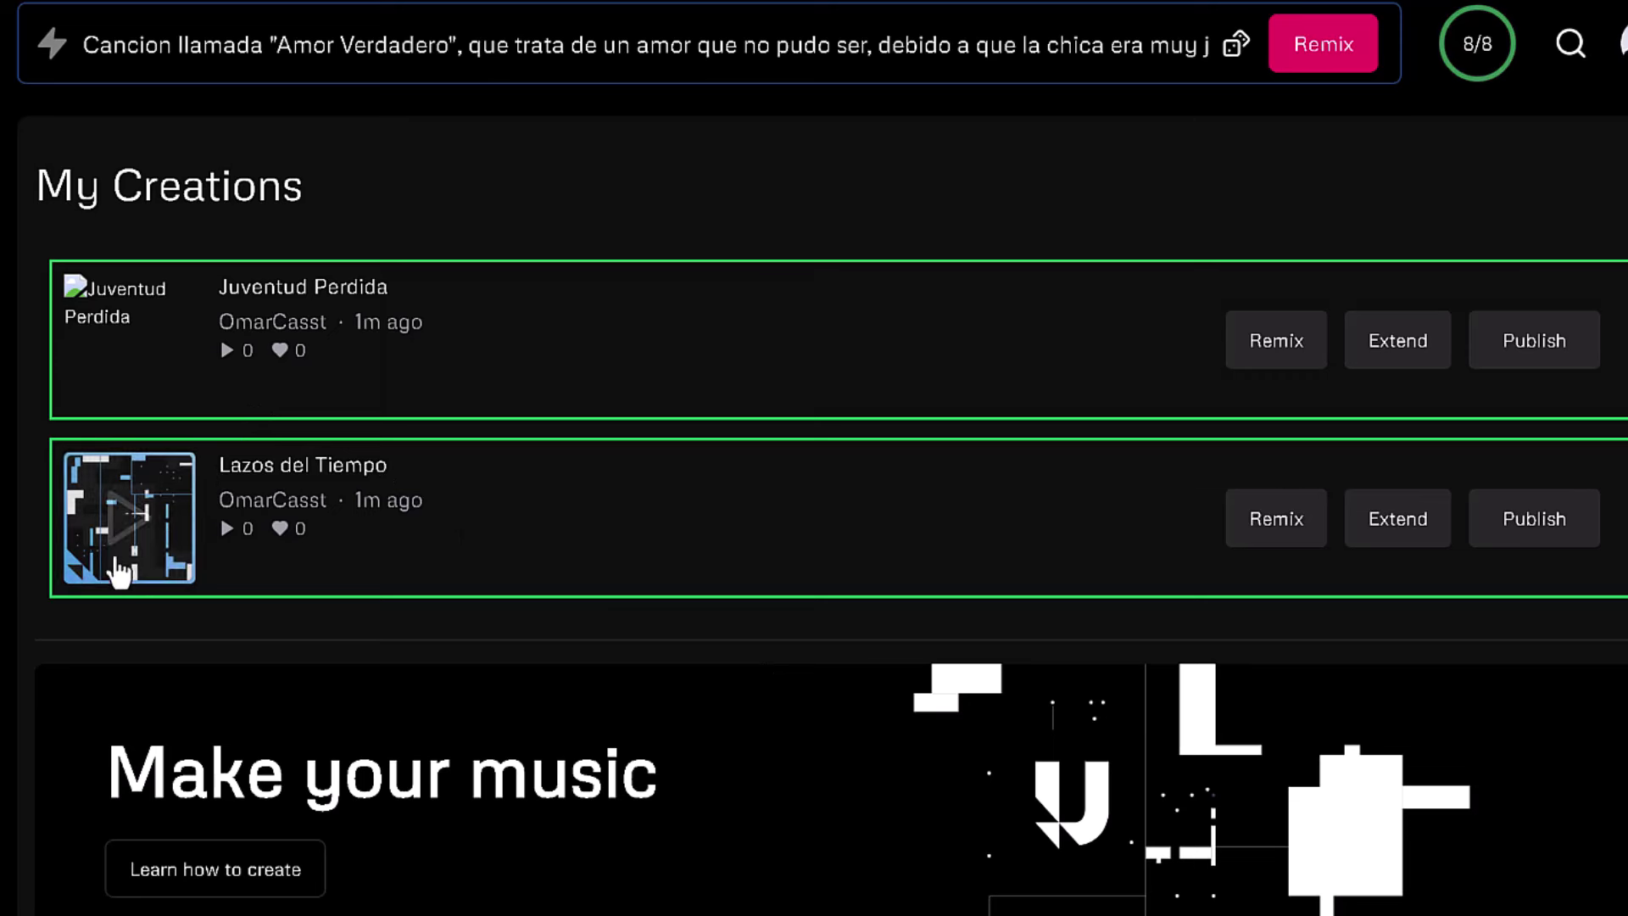
Listen to the new remix Lazos del Tiempo
mouse_move(129, 534)
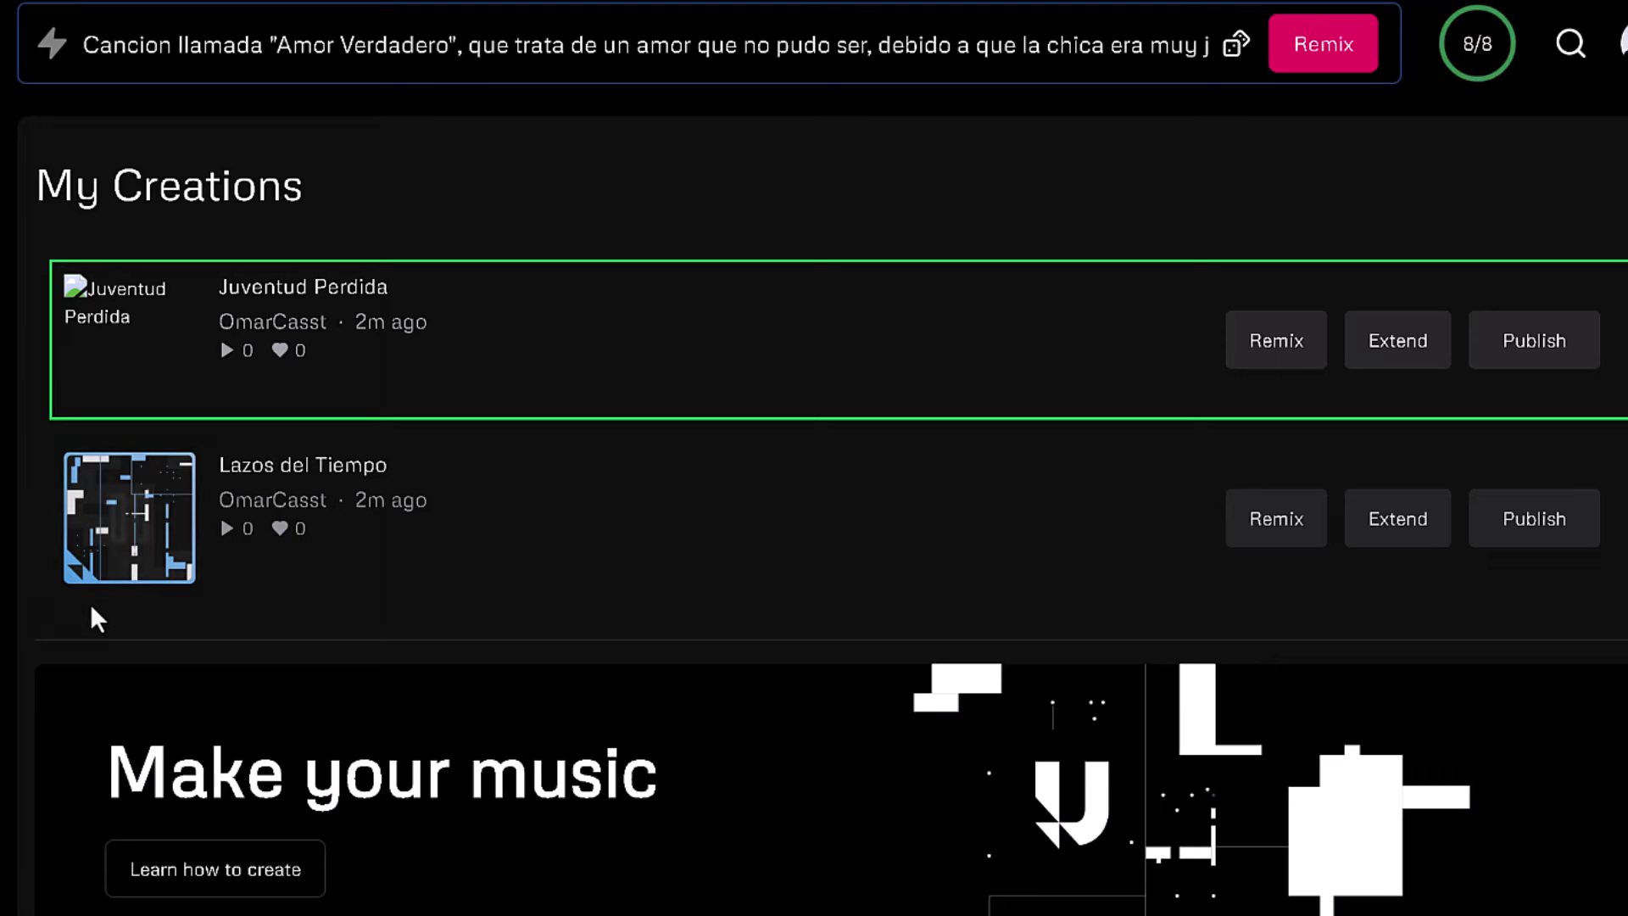
click(125, 514)
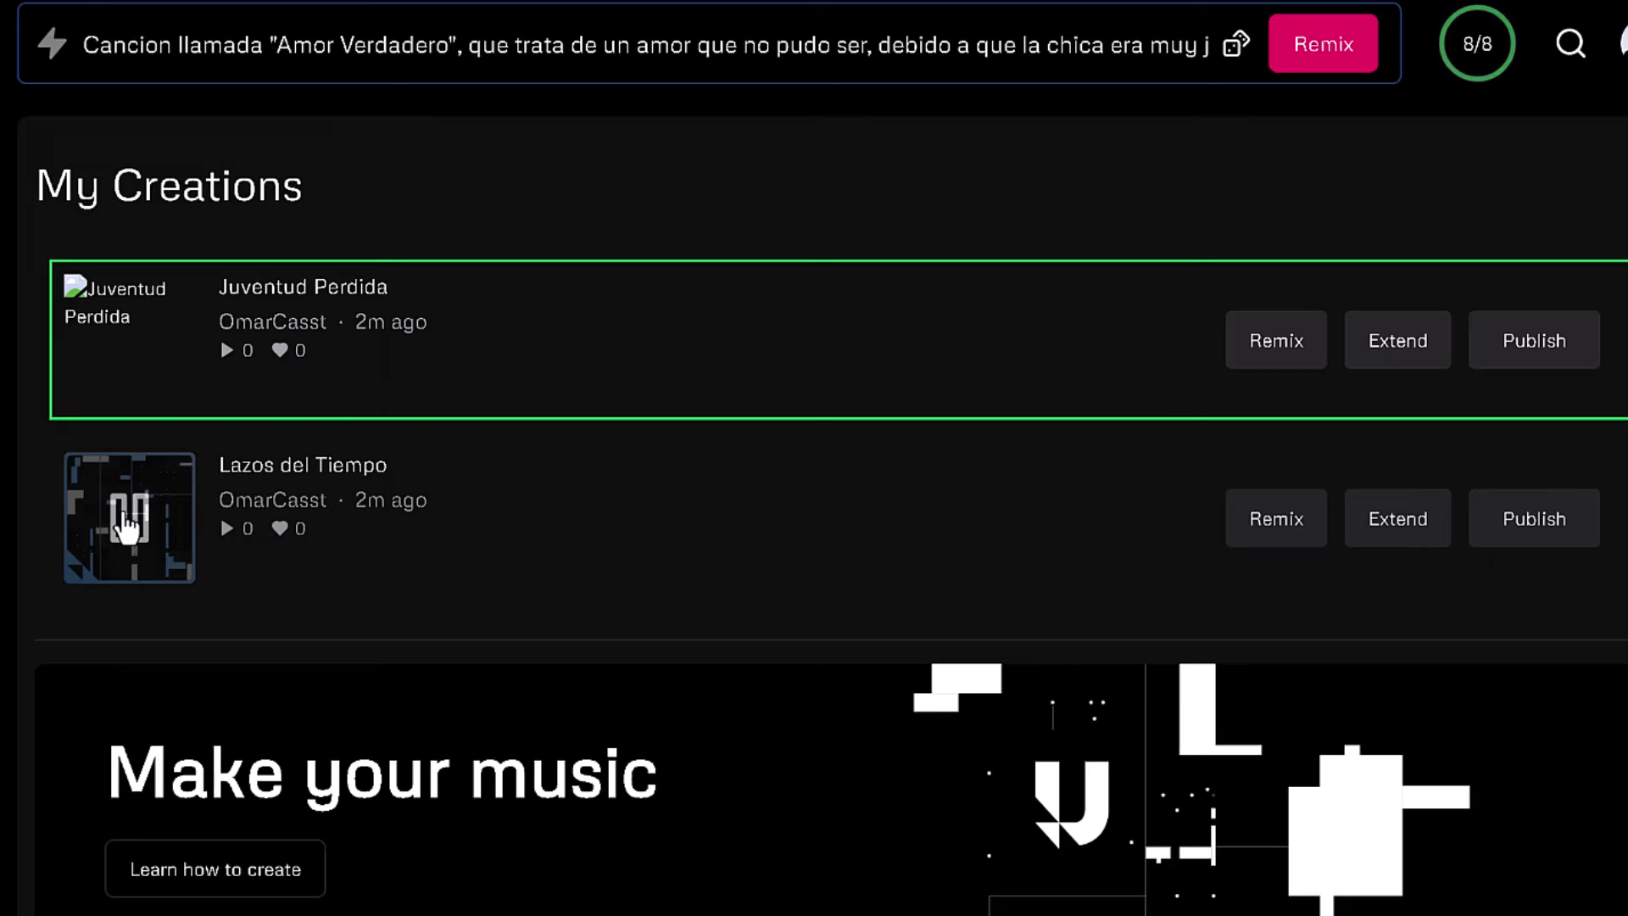
click(128, 522)
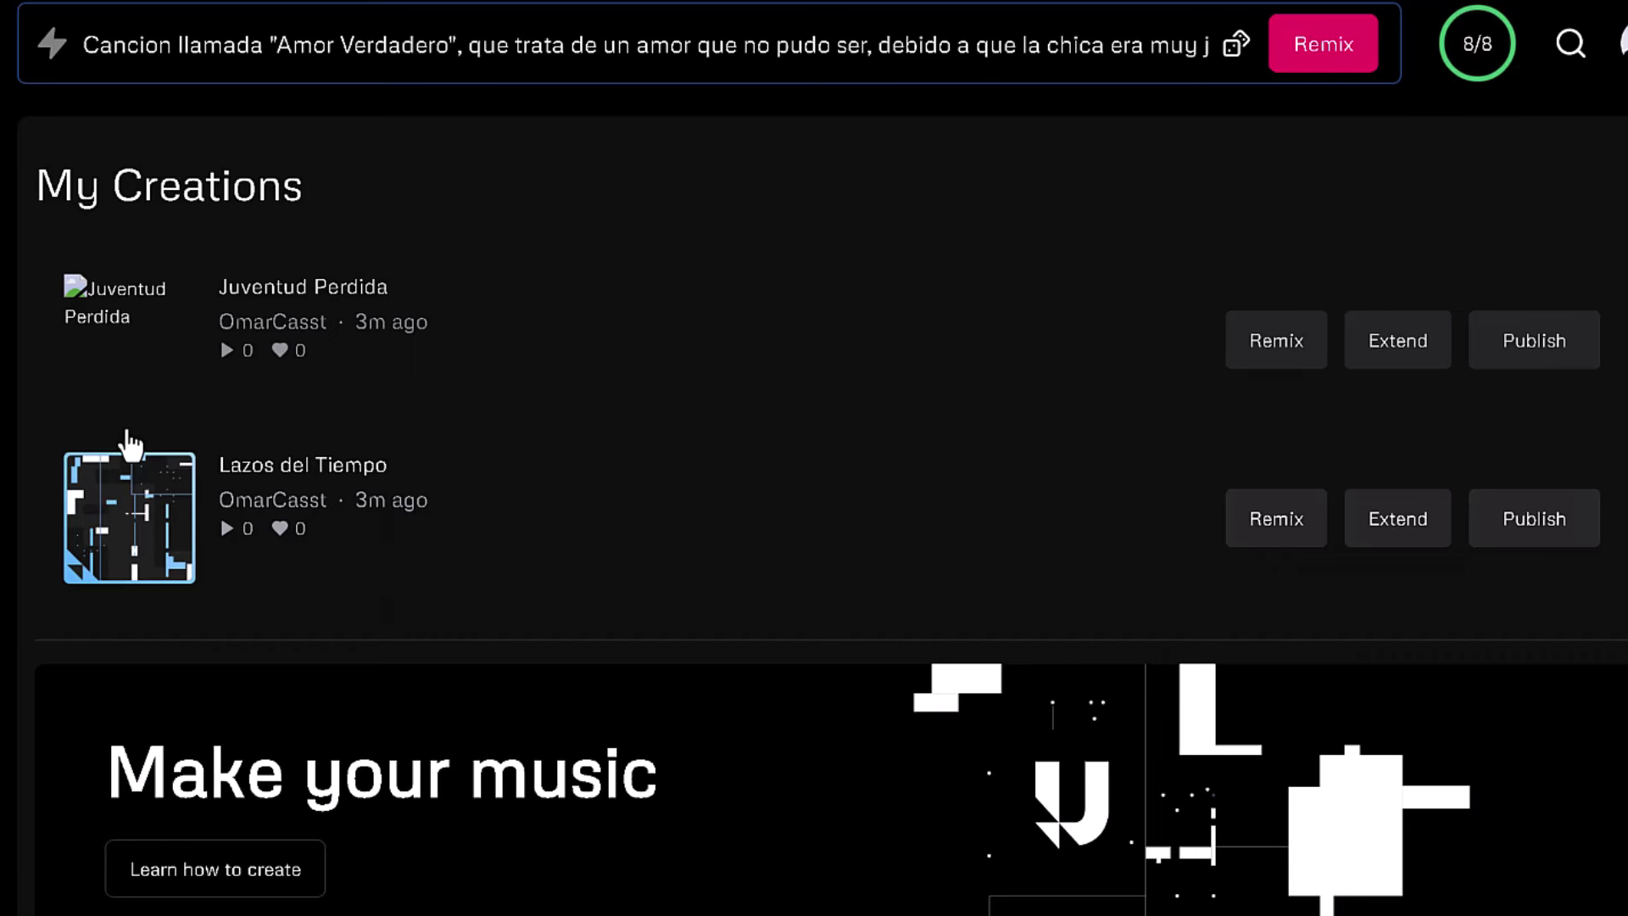
mouse_move(129, 513)
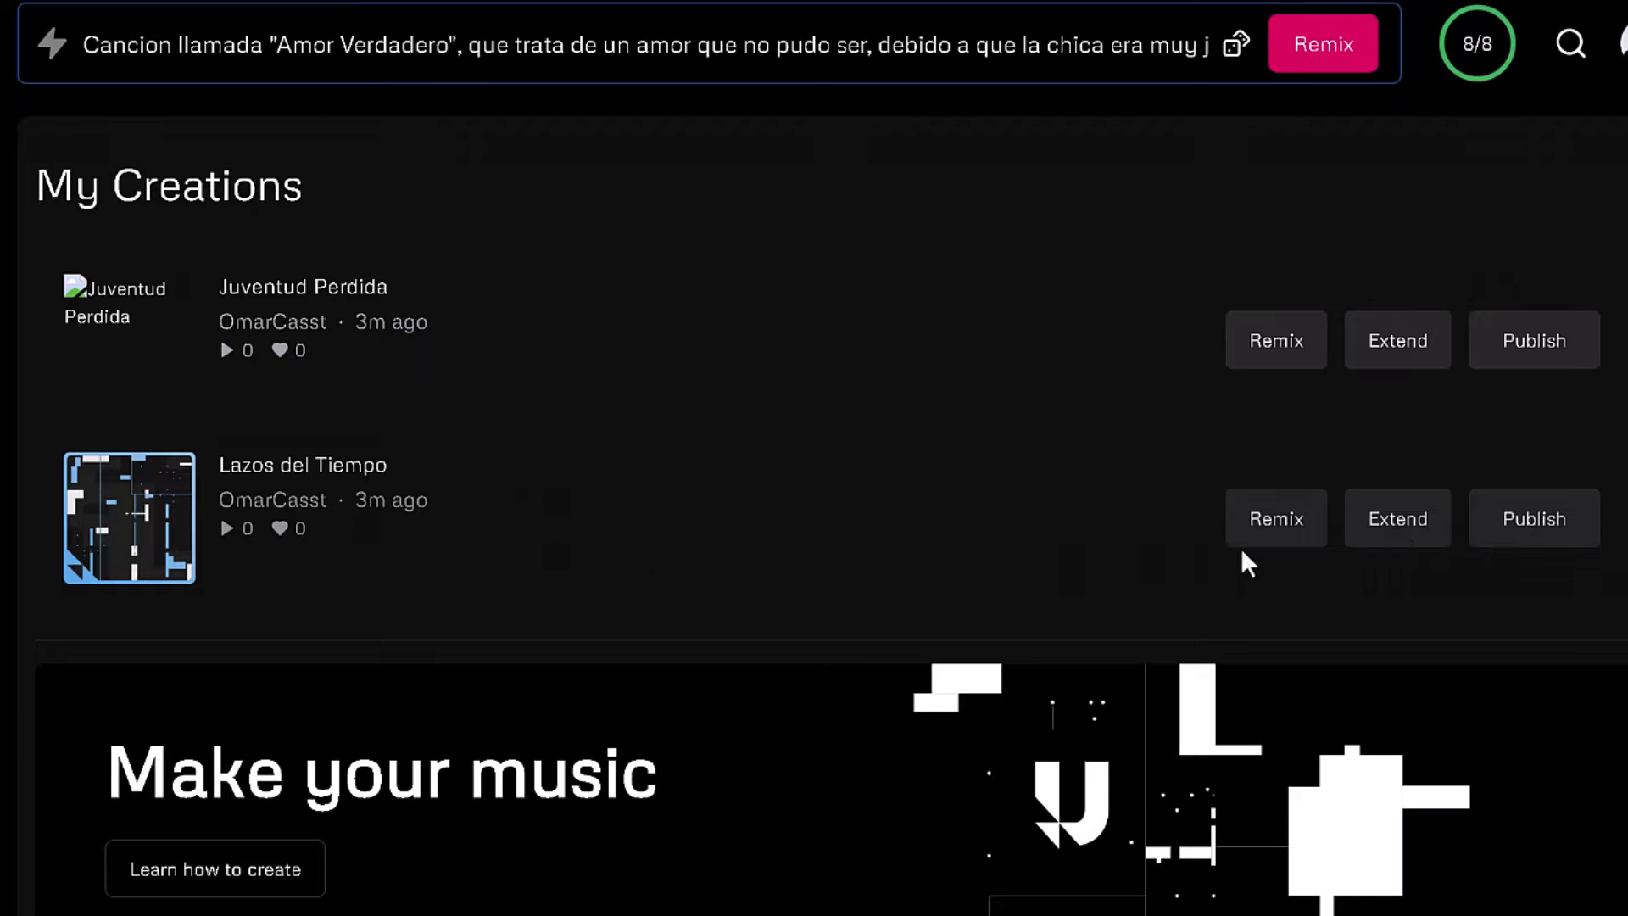
Extend Lazos del Tiempo with a section added after it, using auto-generated lyrics
click(1407, 522)
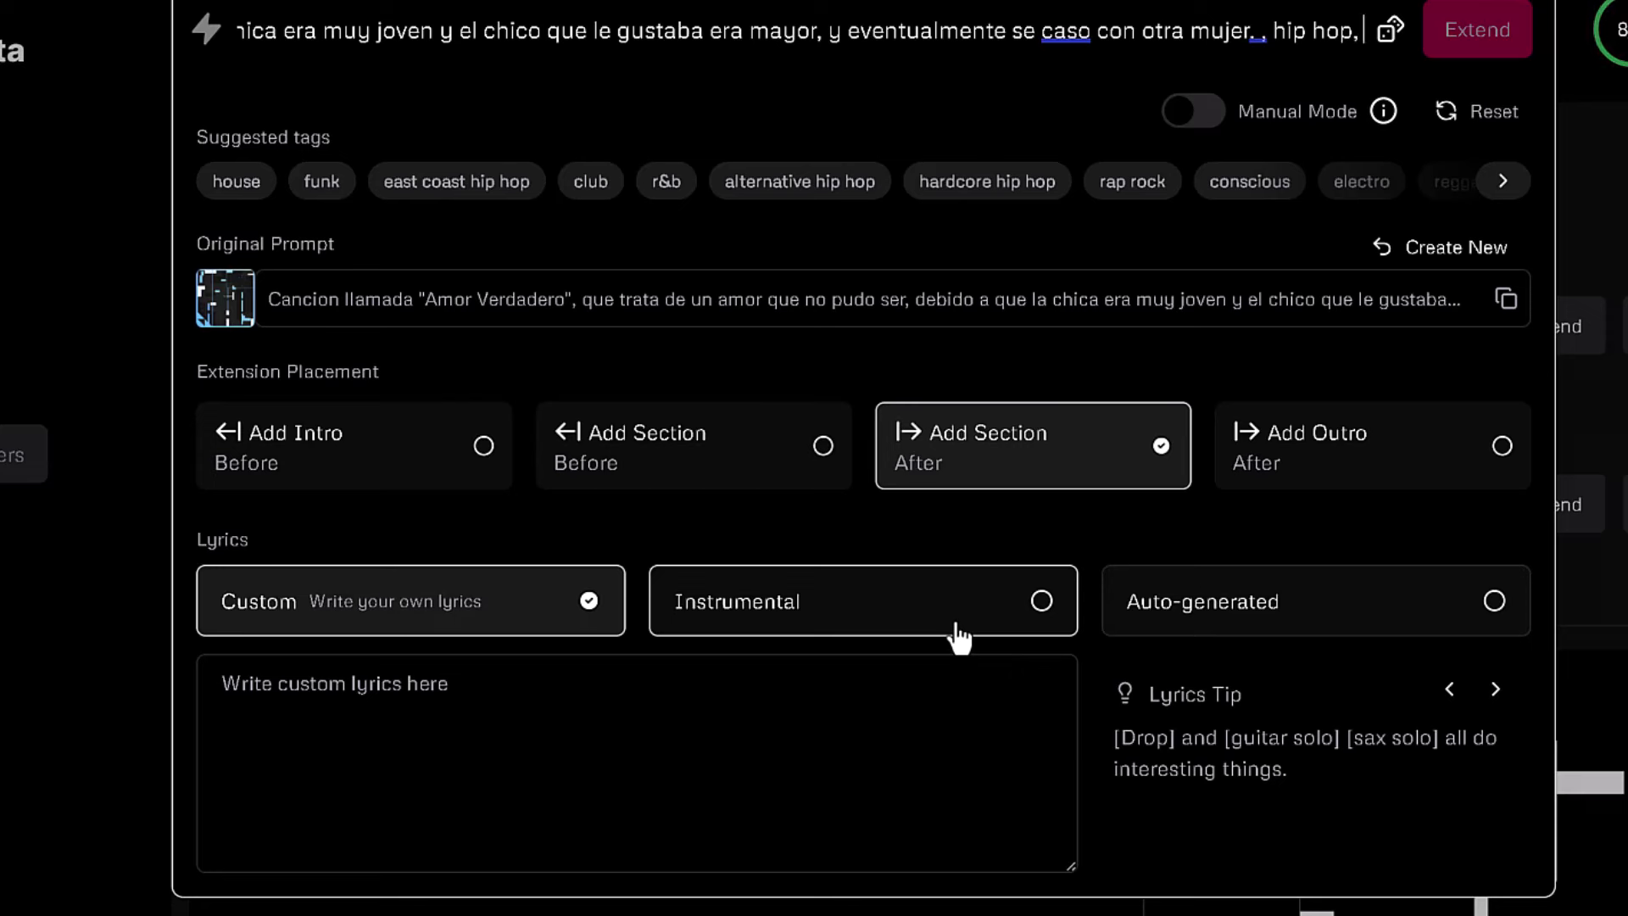
click(1282, 623)
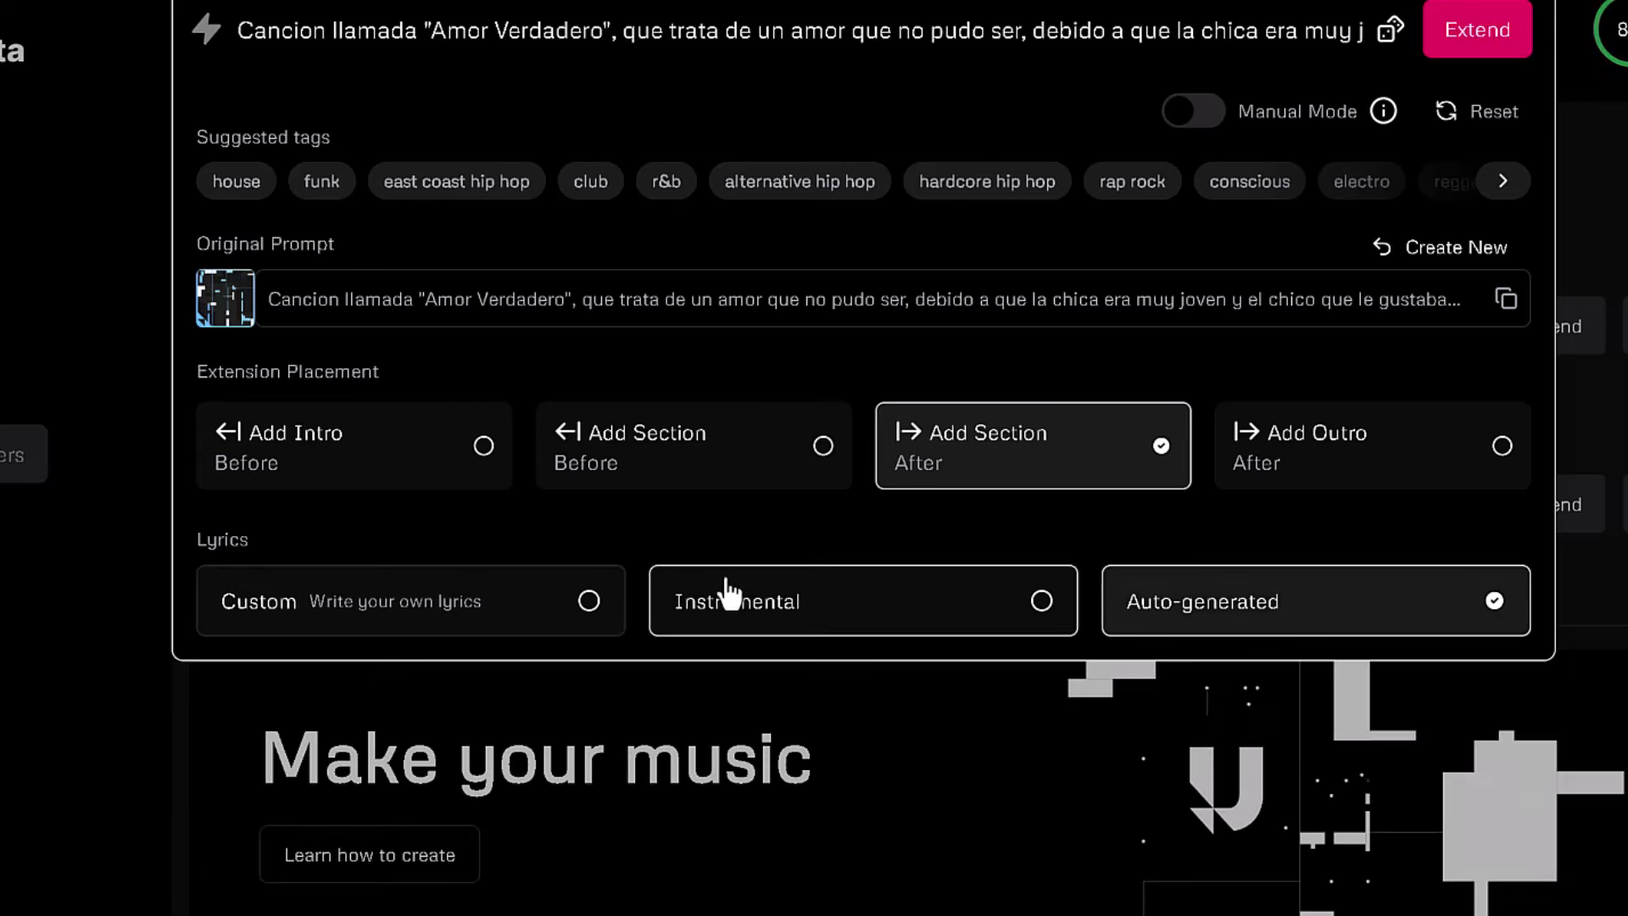
click(1477, 34)
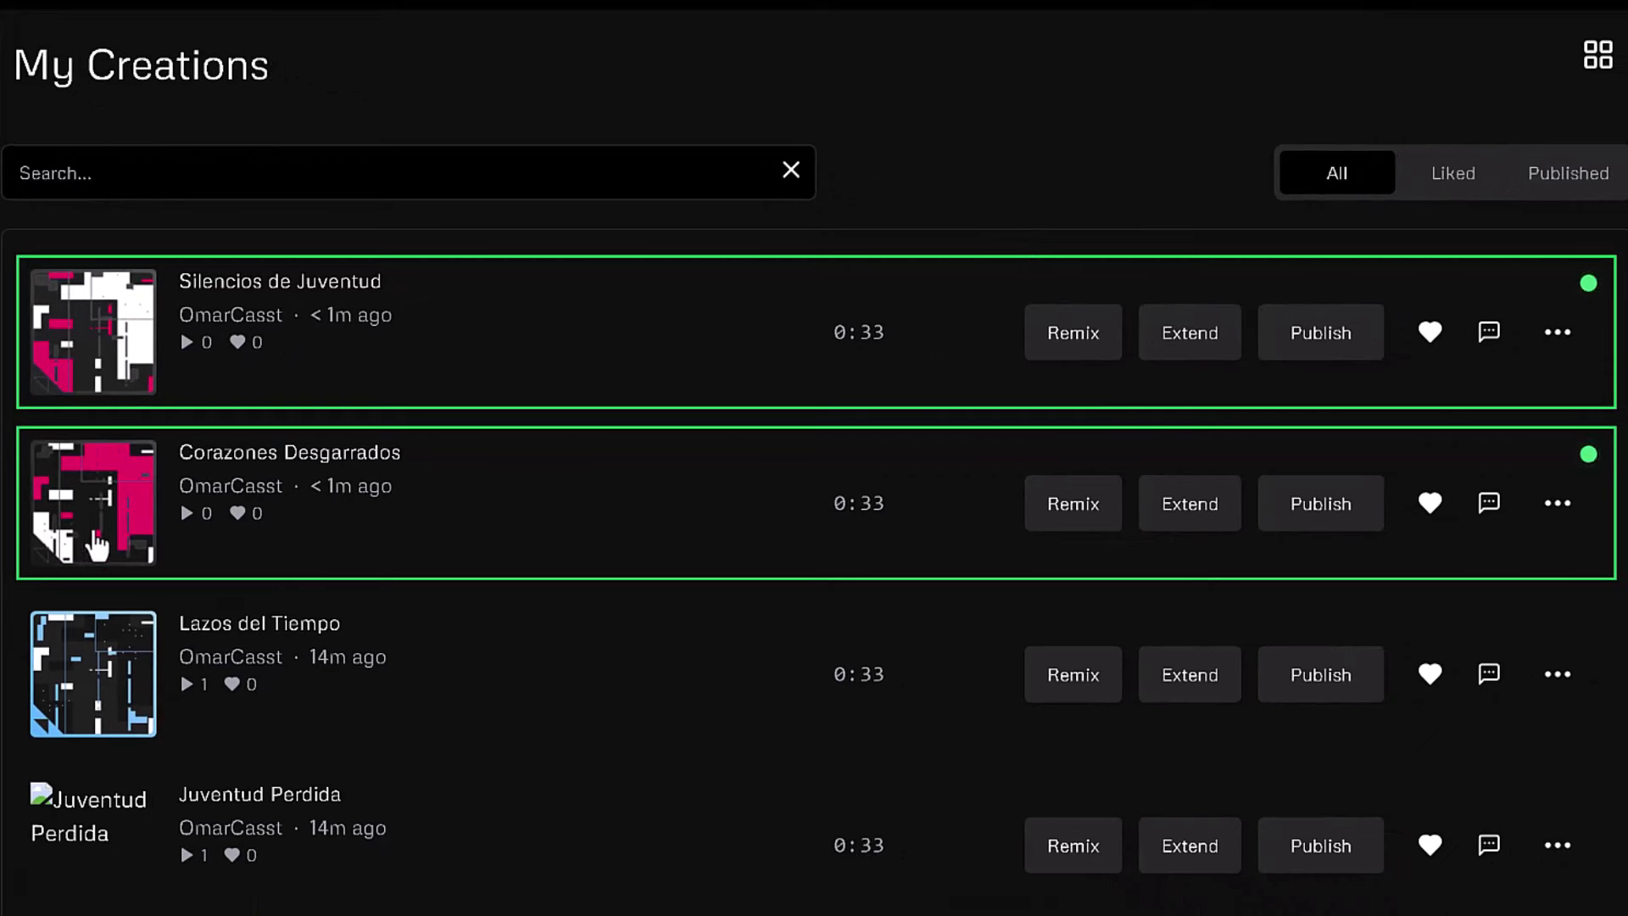
Listen to the extended track Corazones Desgarrados
mouse_move(87, 521)
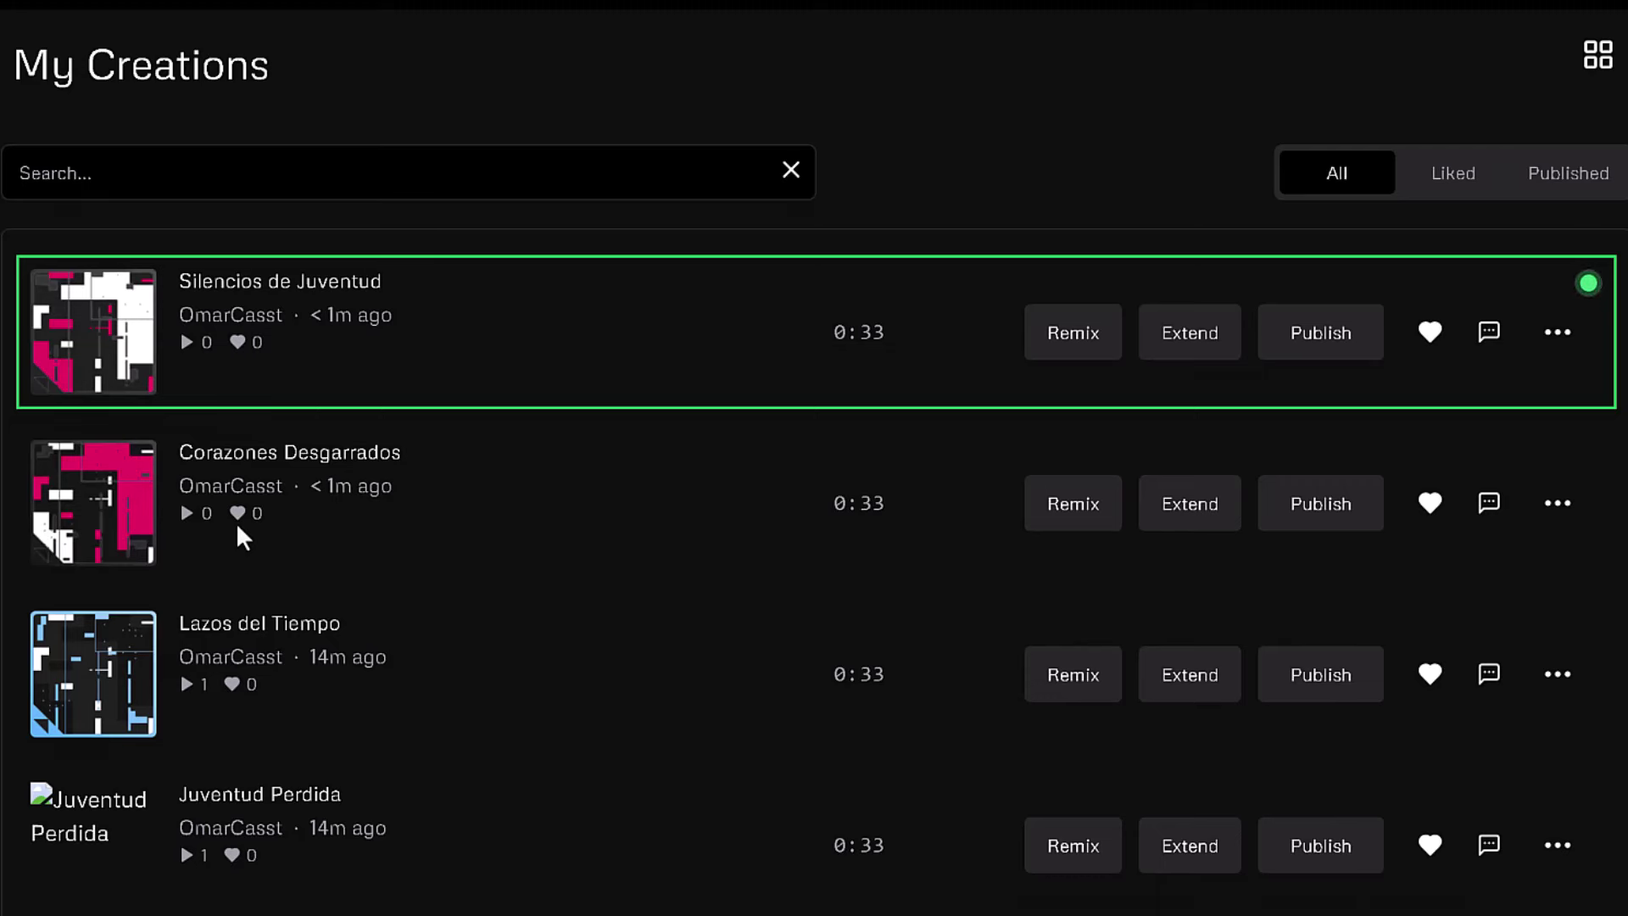
click(100, 526)
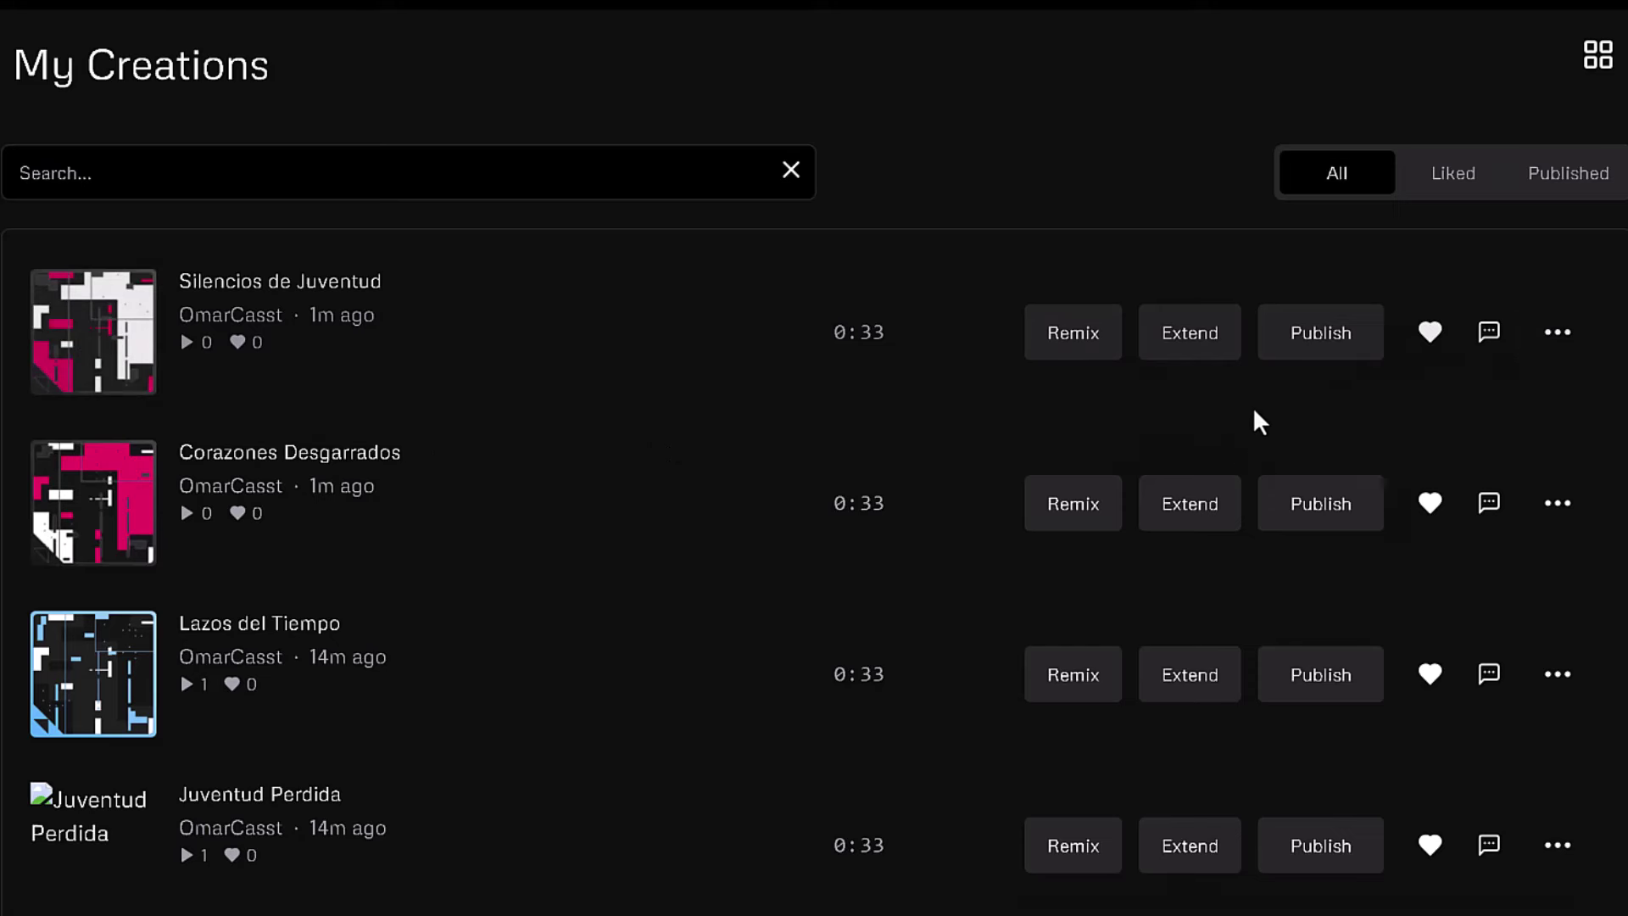
Open the track page of Silencios de Juventud and examine its full lyrics
click(1559, 348)
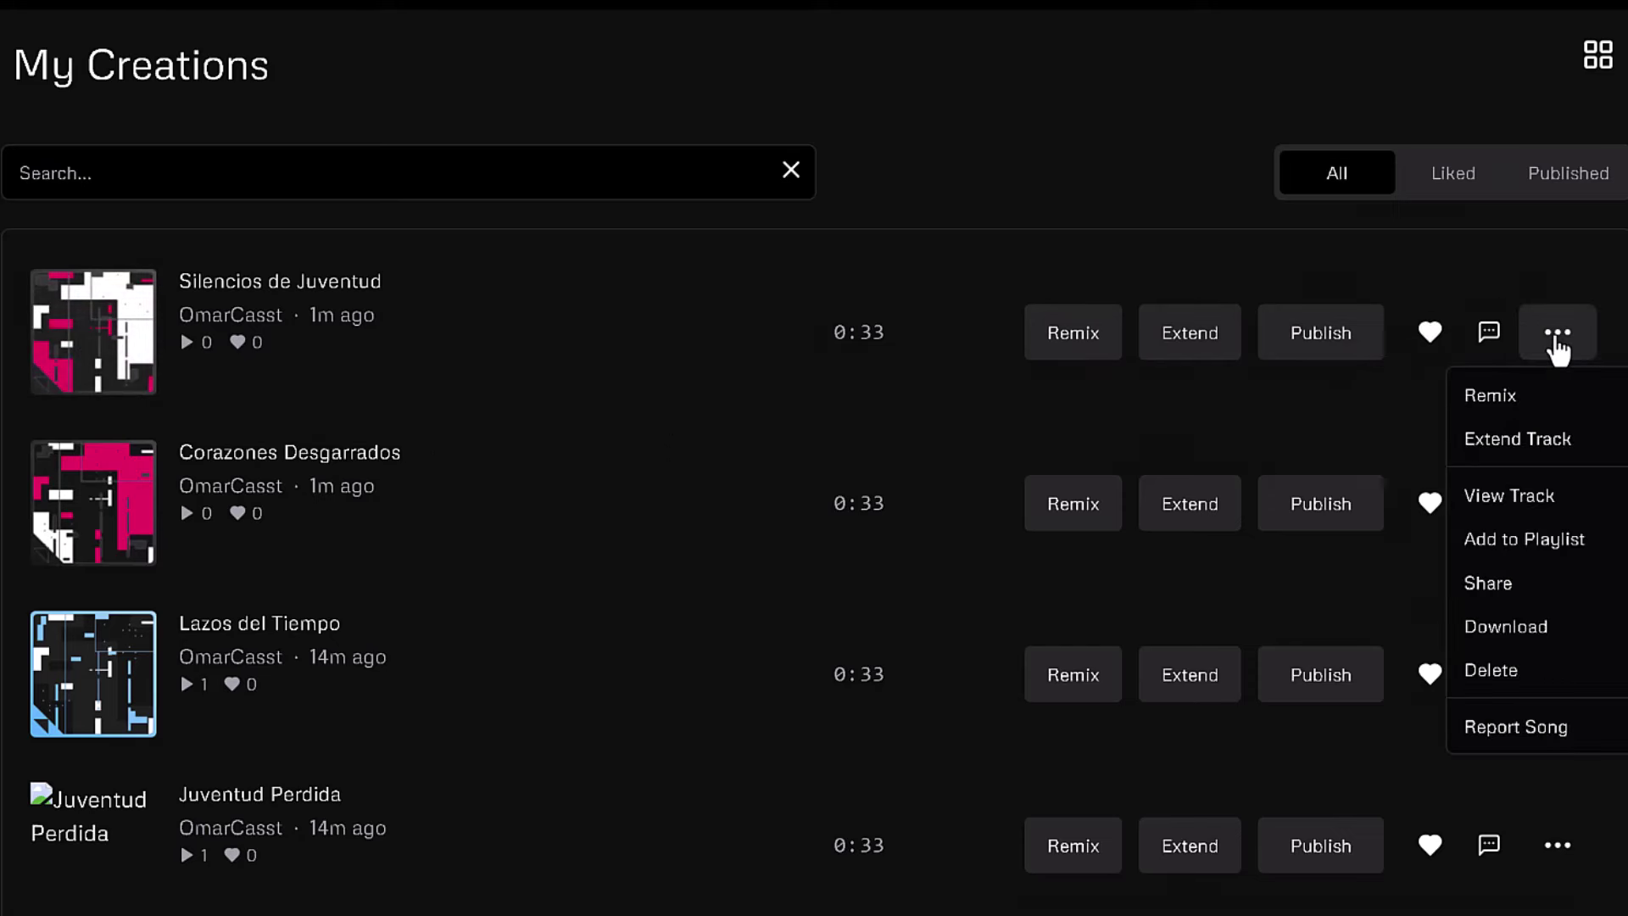
click(1523, 507)
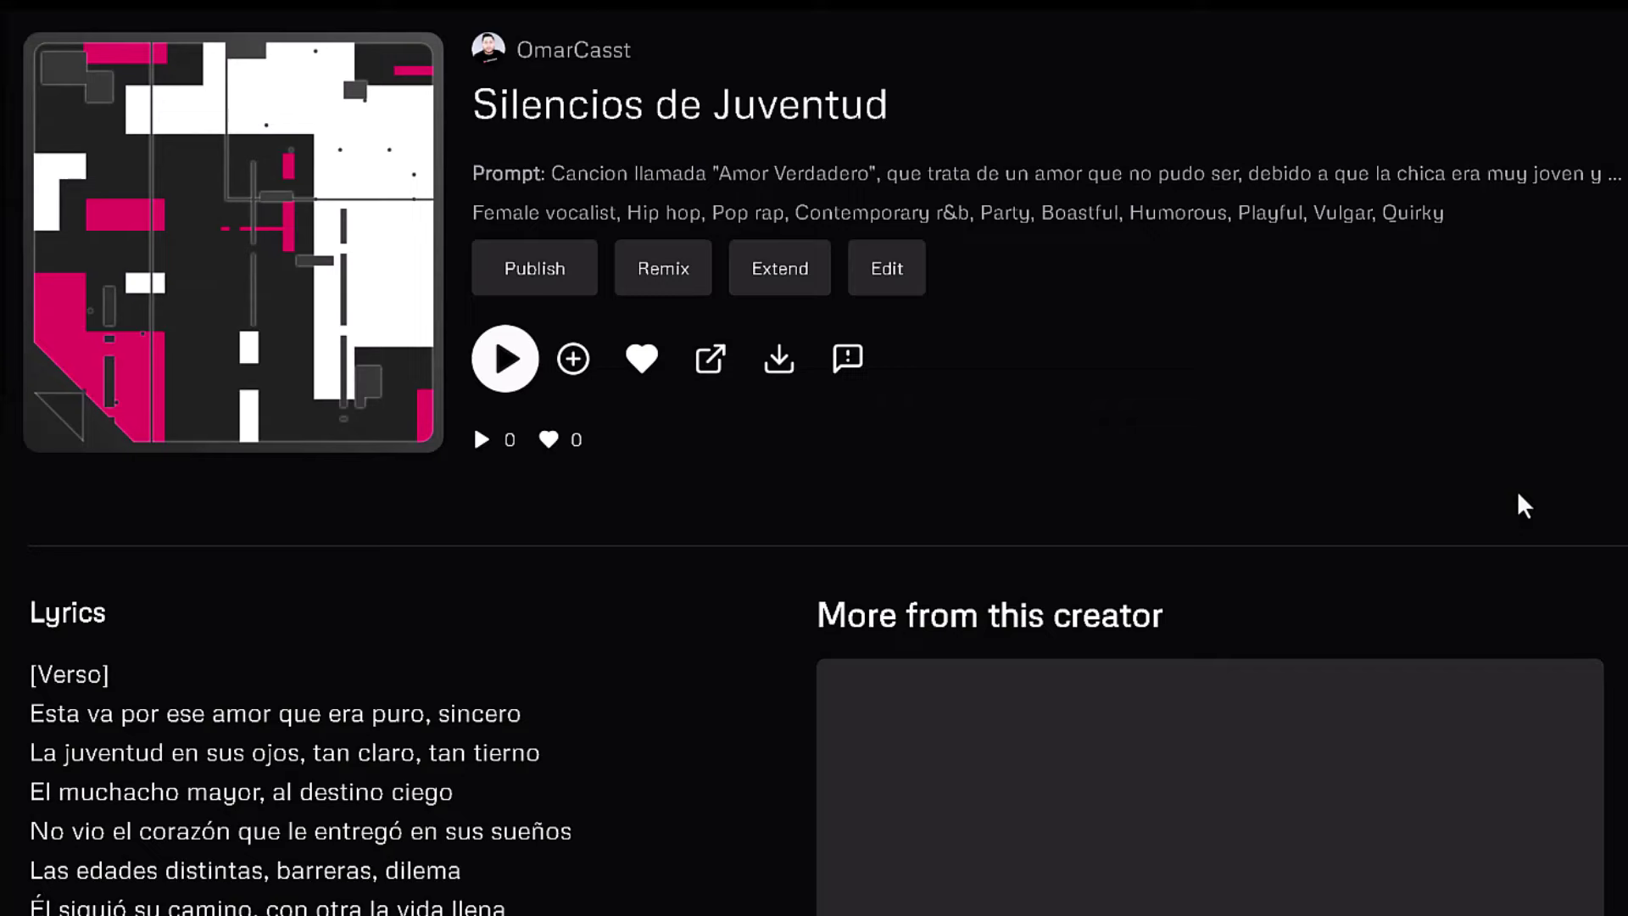
scroll(458, 628, down, 3)
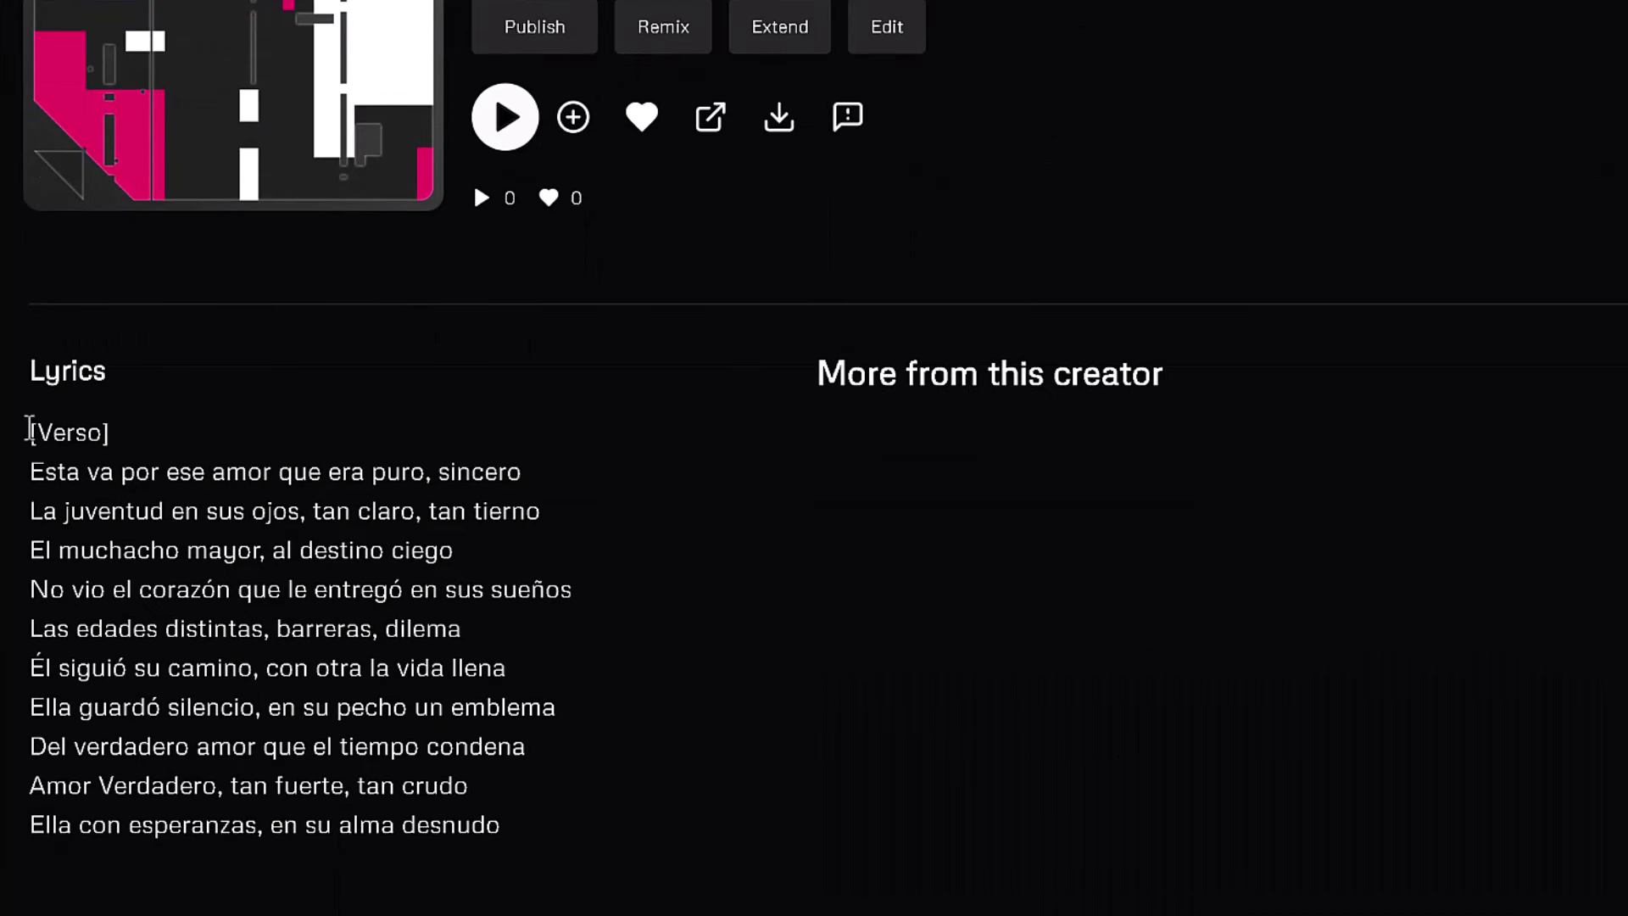
drag(29, 466, 553, 865)
click(289, 772)
scroll(416, 702, up, 3)
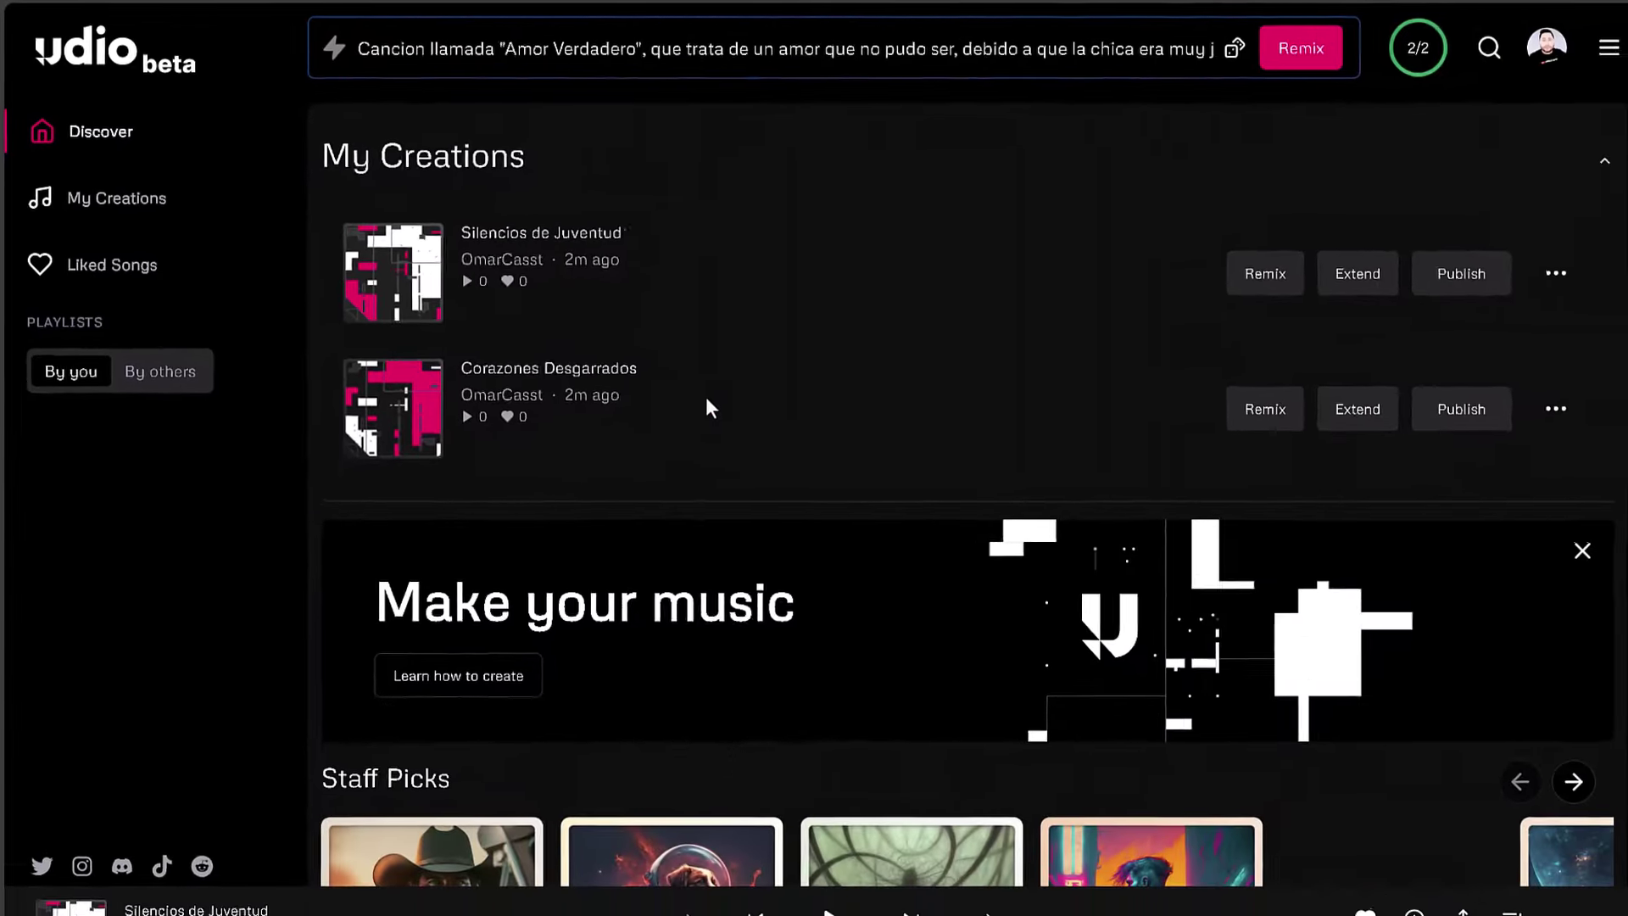
Browse the Discover page's song collections, from Staff Picks down to Hip Hop and Top Tracks
scroll(787, 348, down, 5)
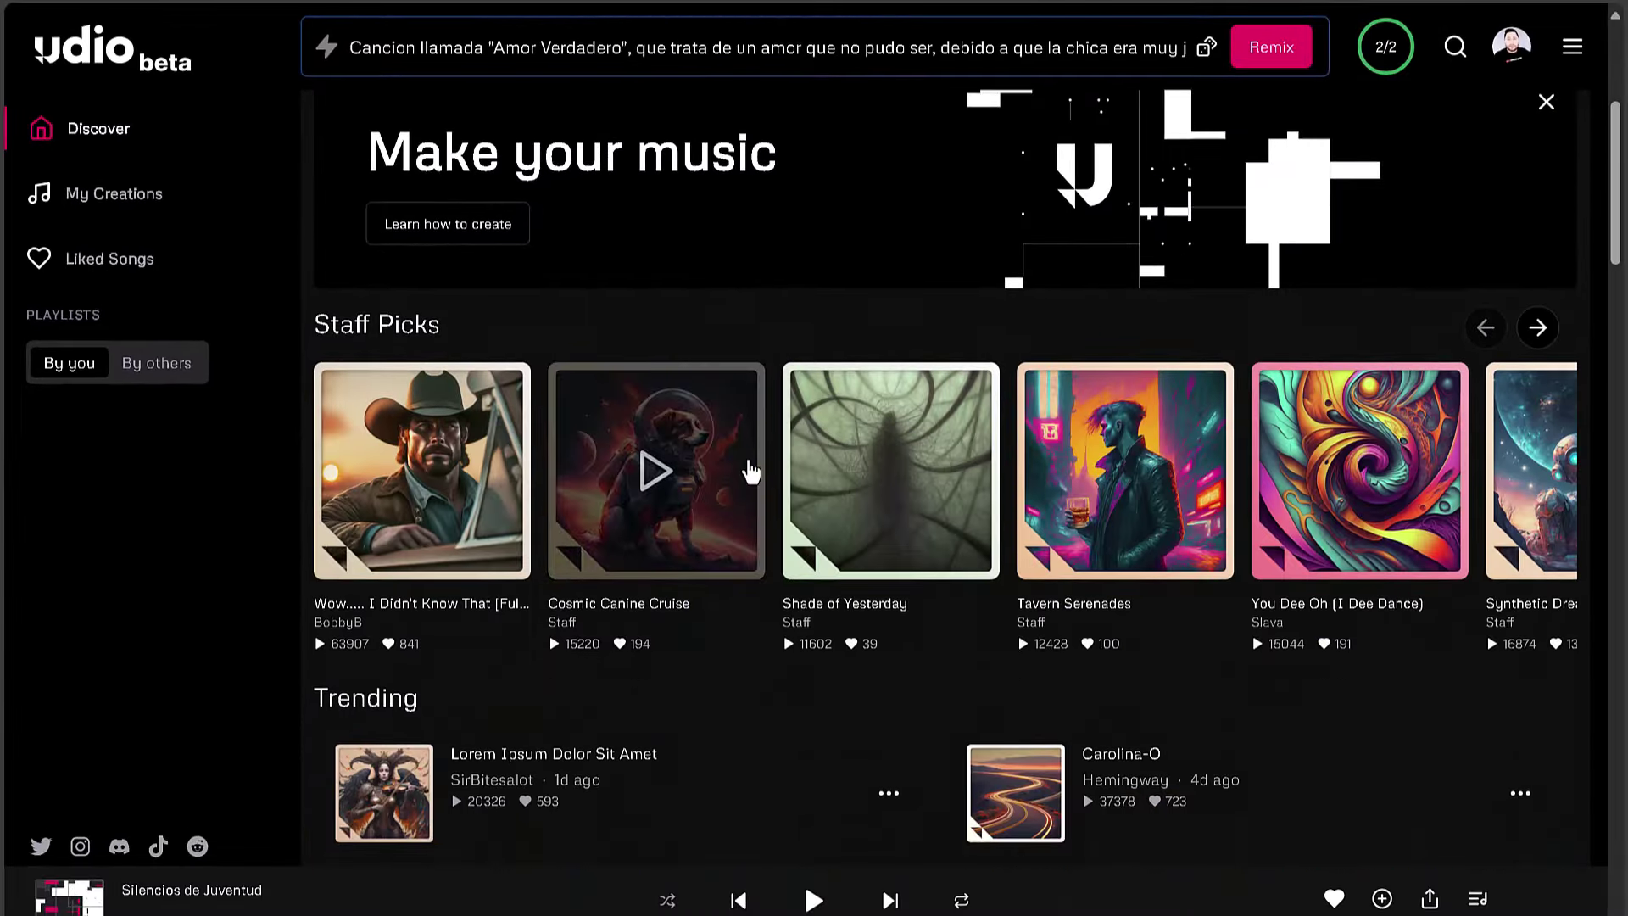
scroll(748, 468, down, 8)
scroll(751, 472, down, 15)
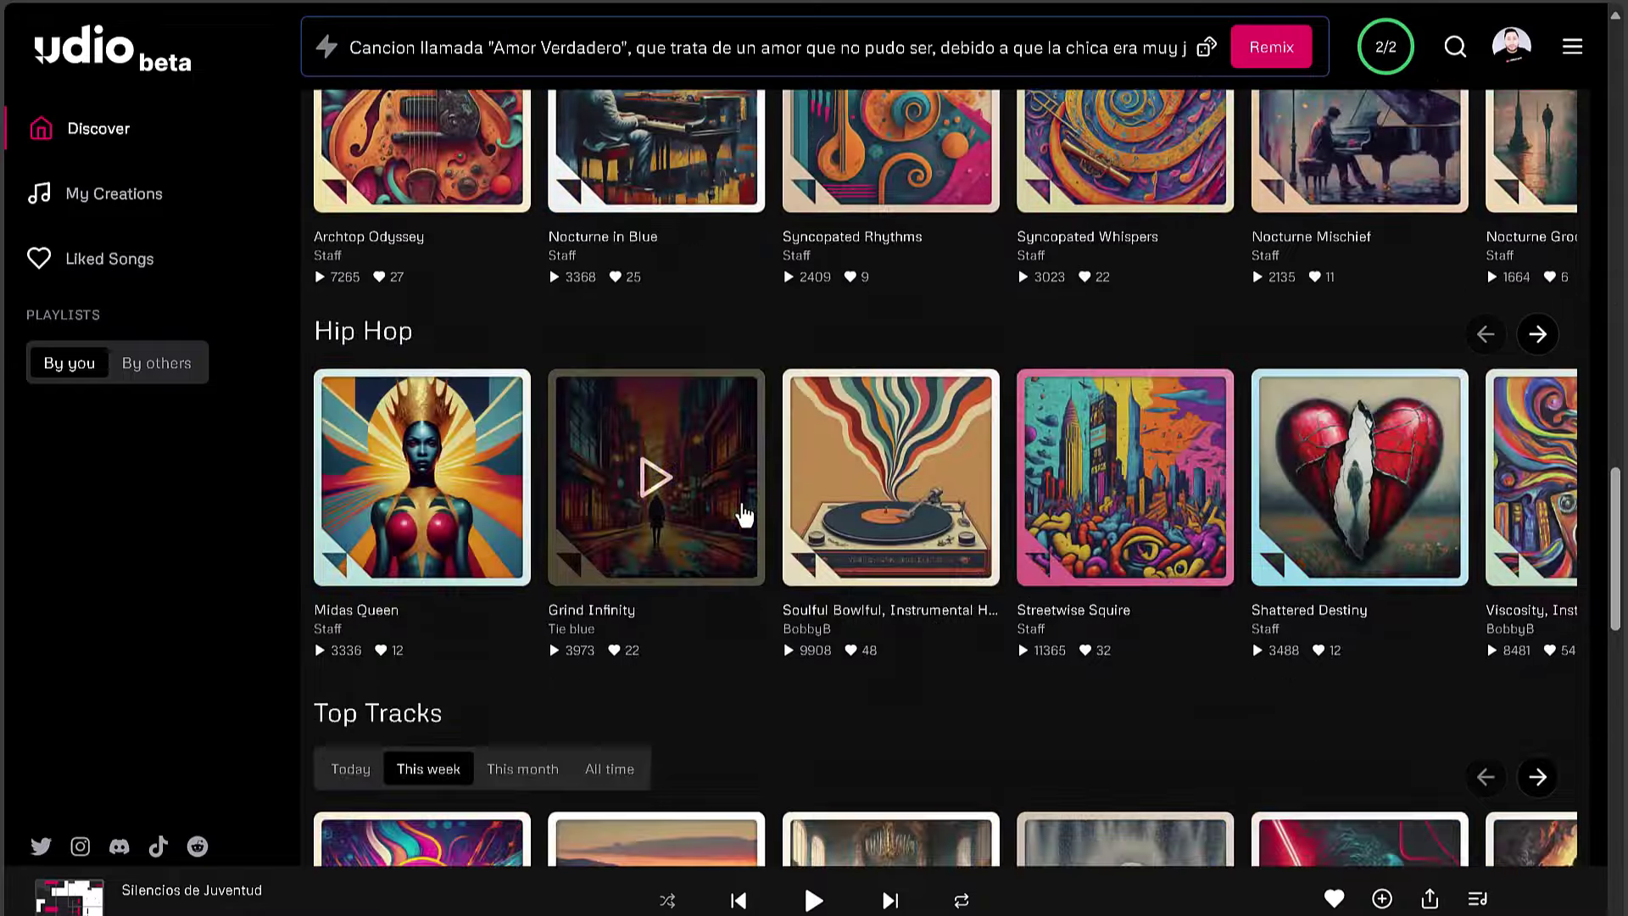
scroll(743, 508, up, 20)
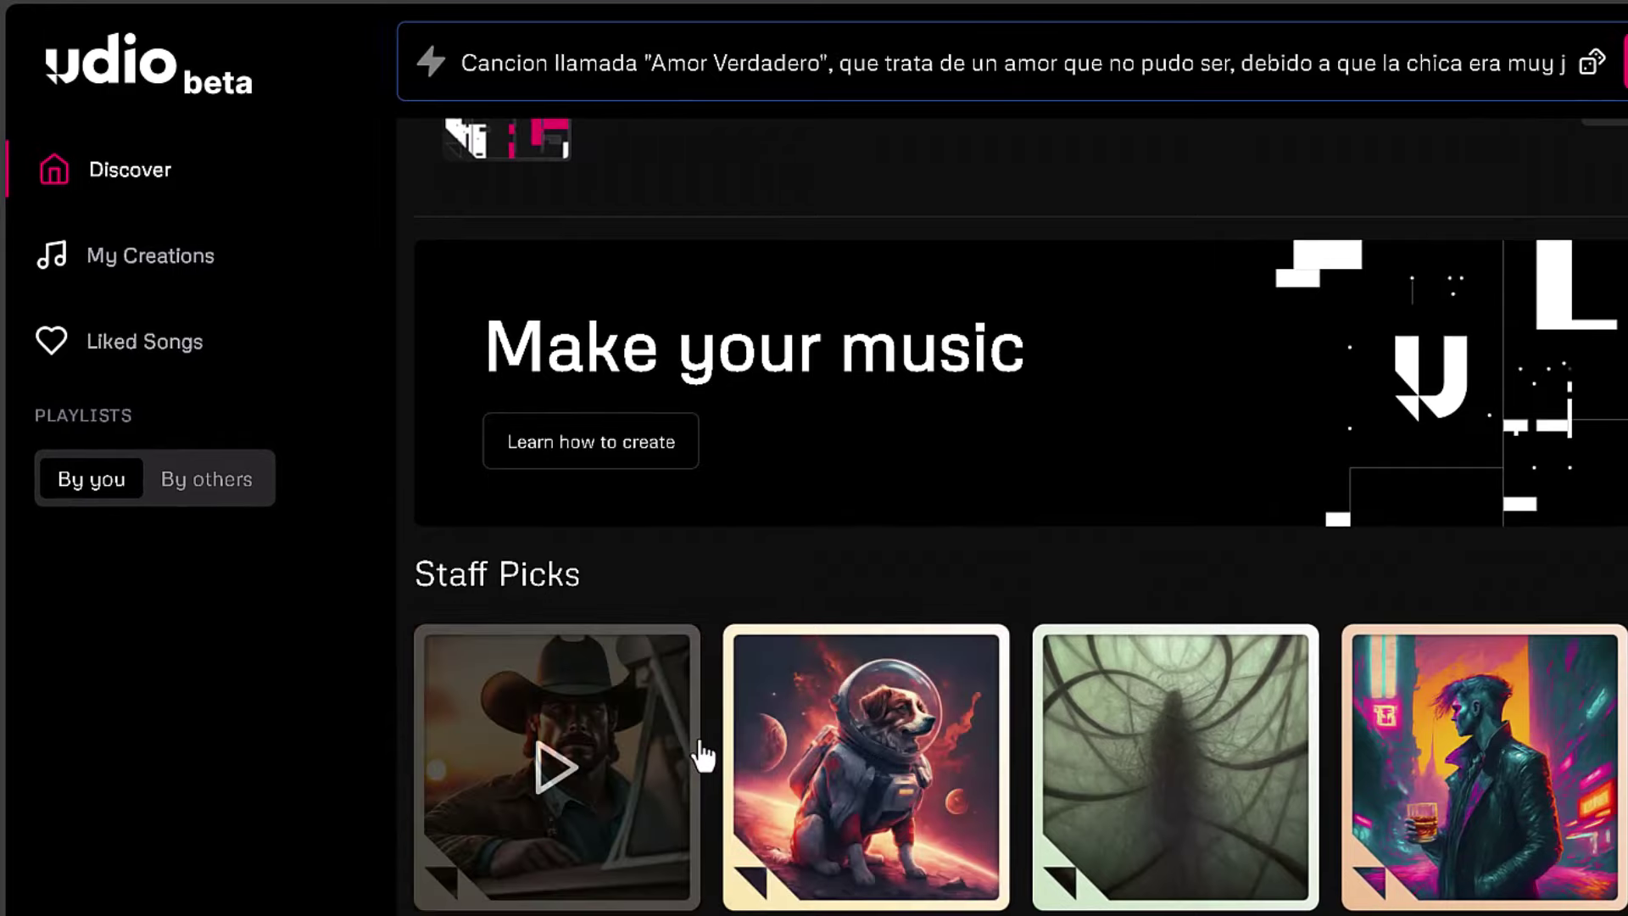
Publish Silencios de Juventud from the My Creations list
click(175, 270)
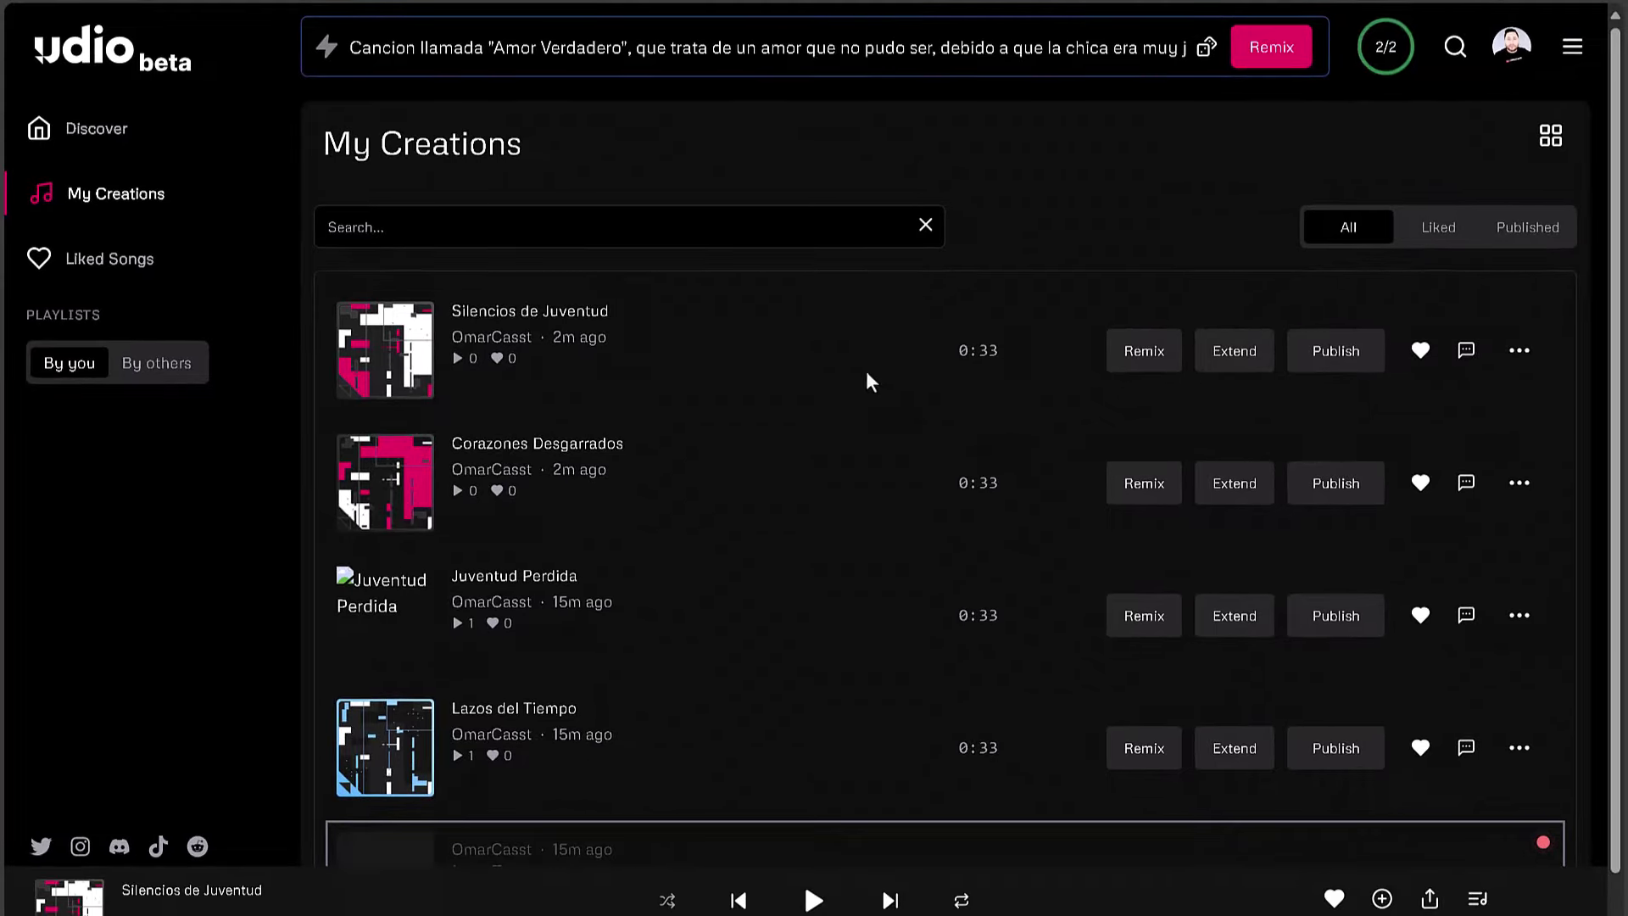
click(1328, 351)
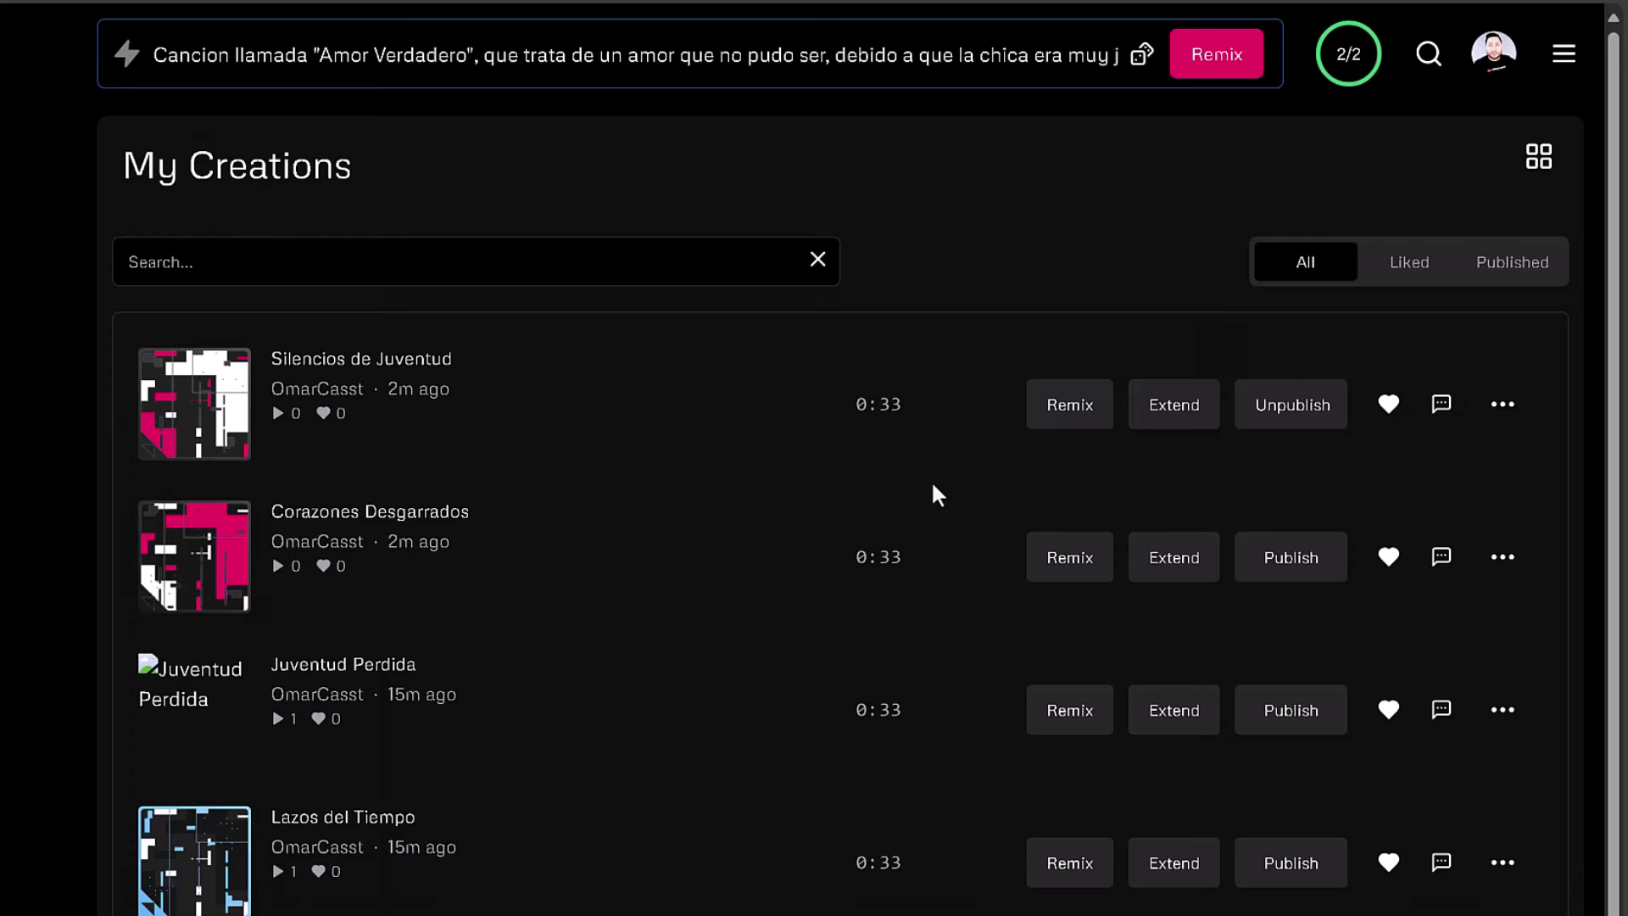
View the sharing and download options for Silencios de Juventud, and close them
click(1505, 407)
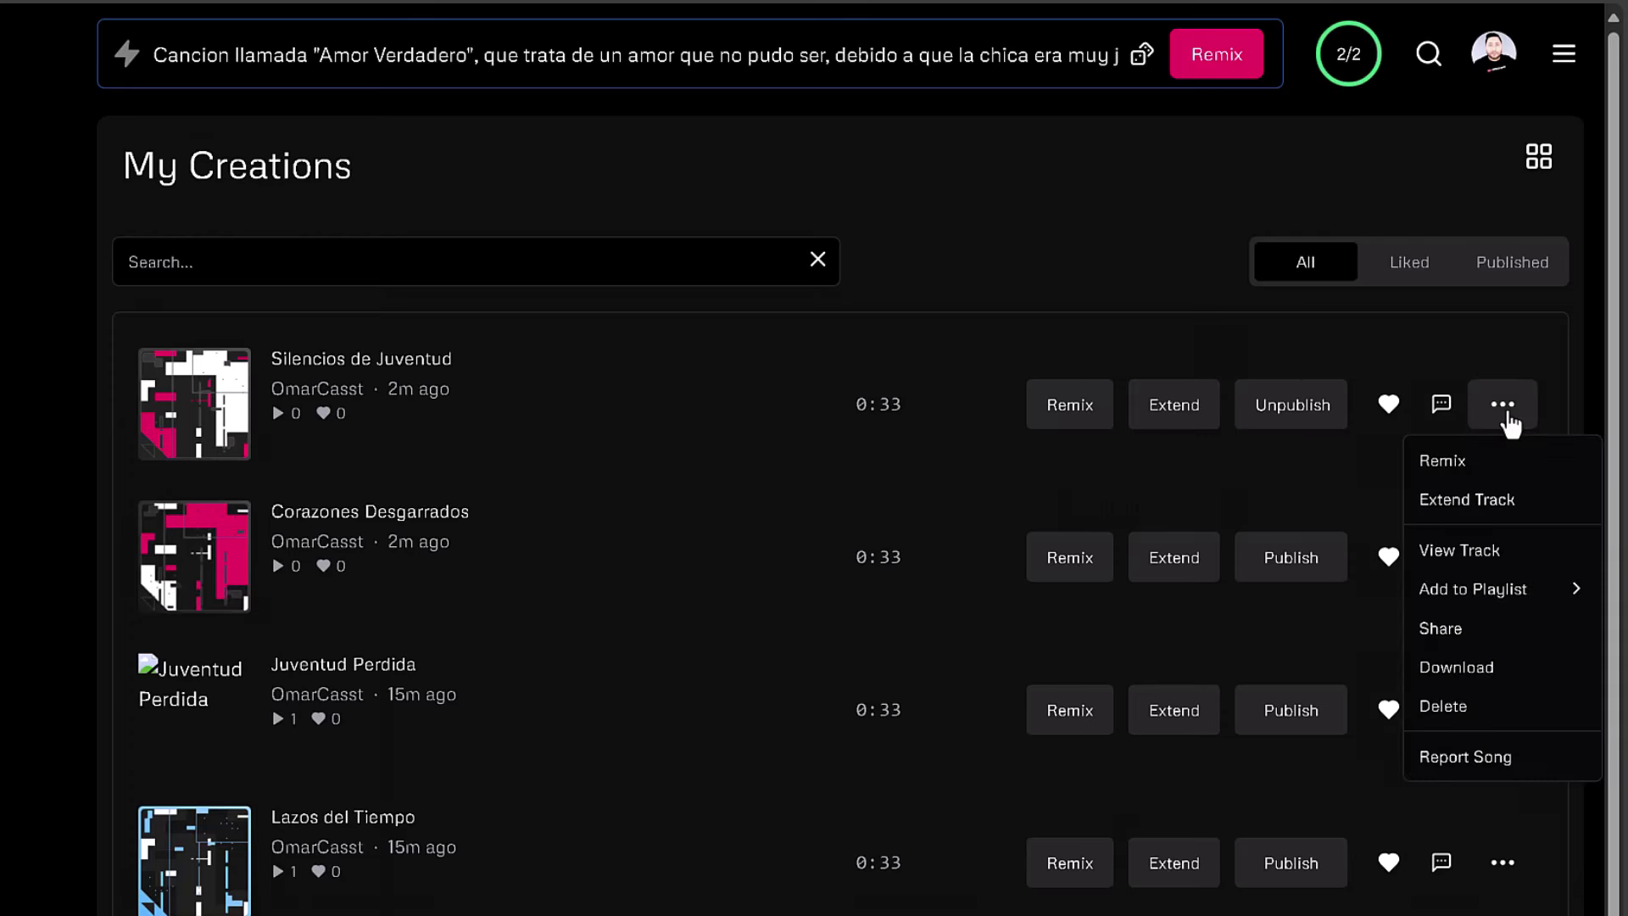
click(1454, 627)
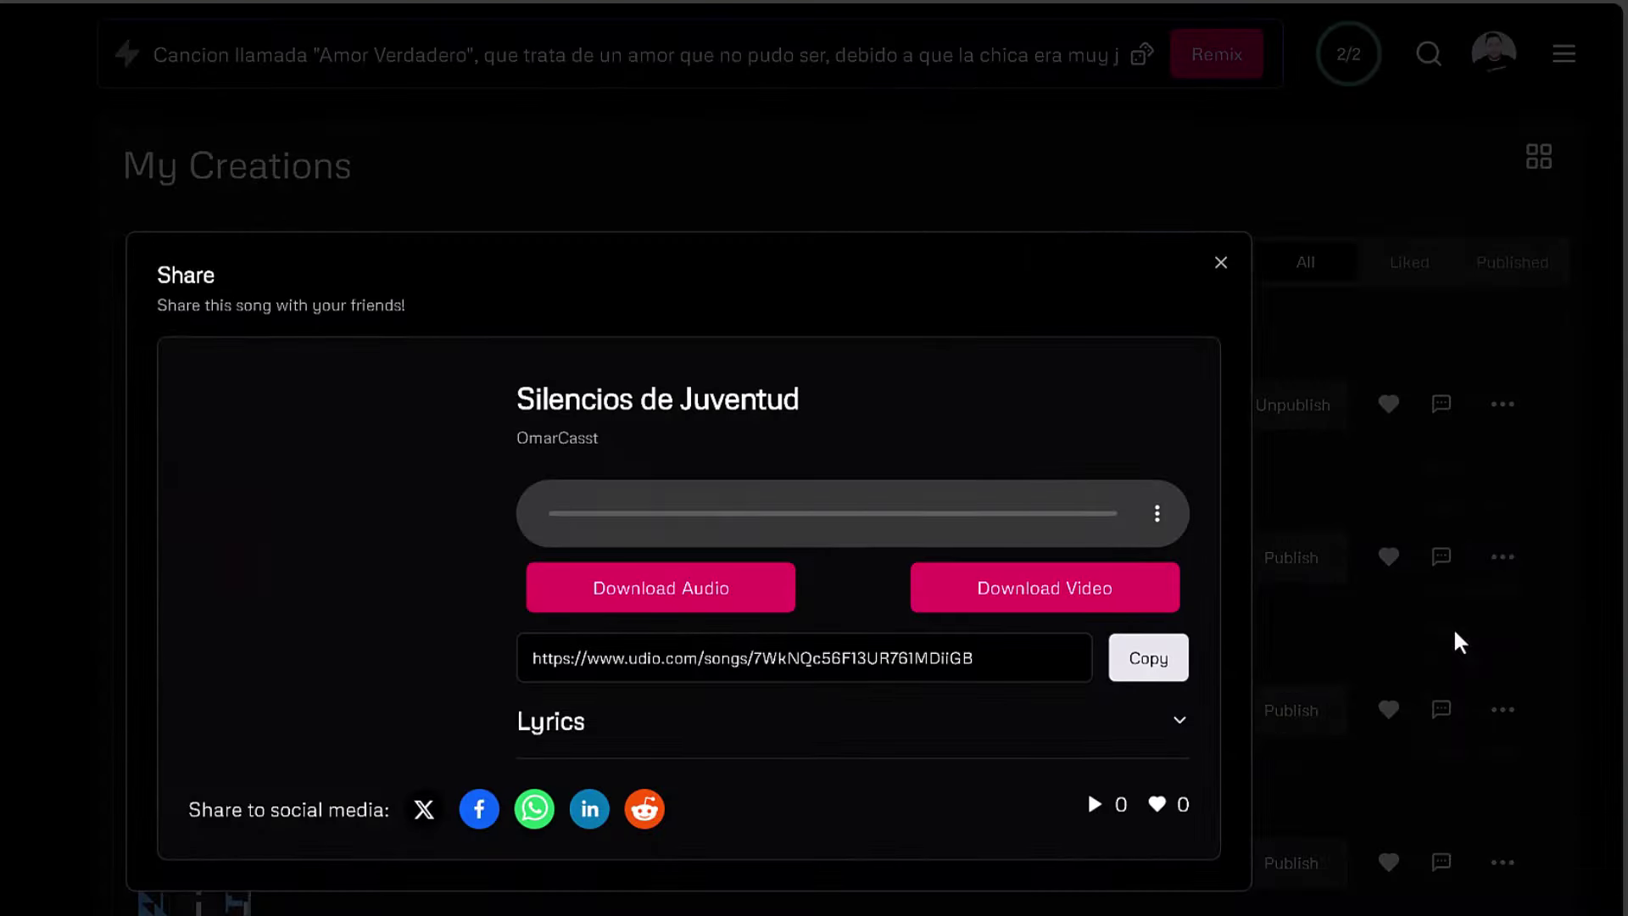
click(1221, 264)
View the song report form for Silencios de Juventud and close it without submitting a report
click(1500, 407)
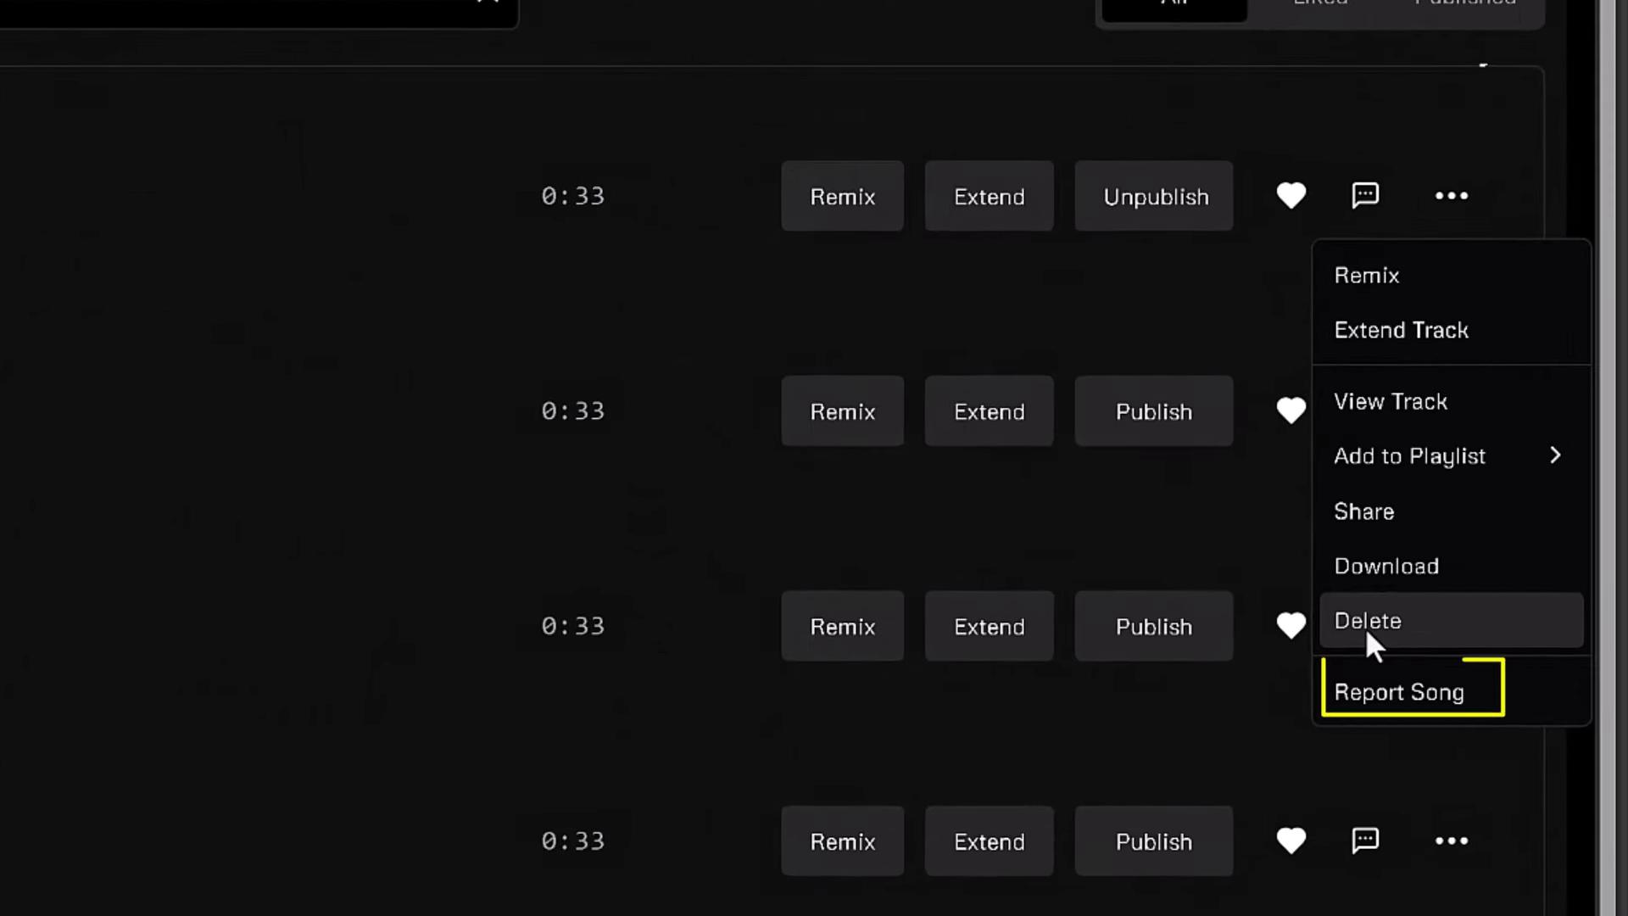
click(1399, 692)
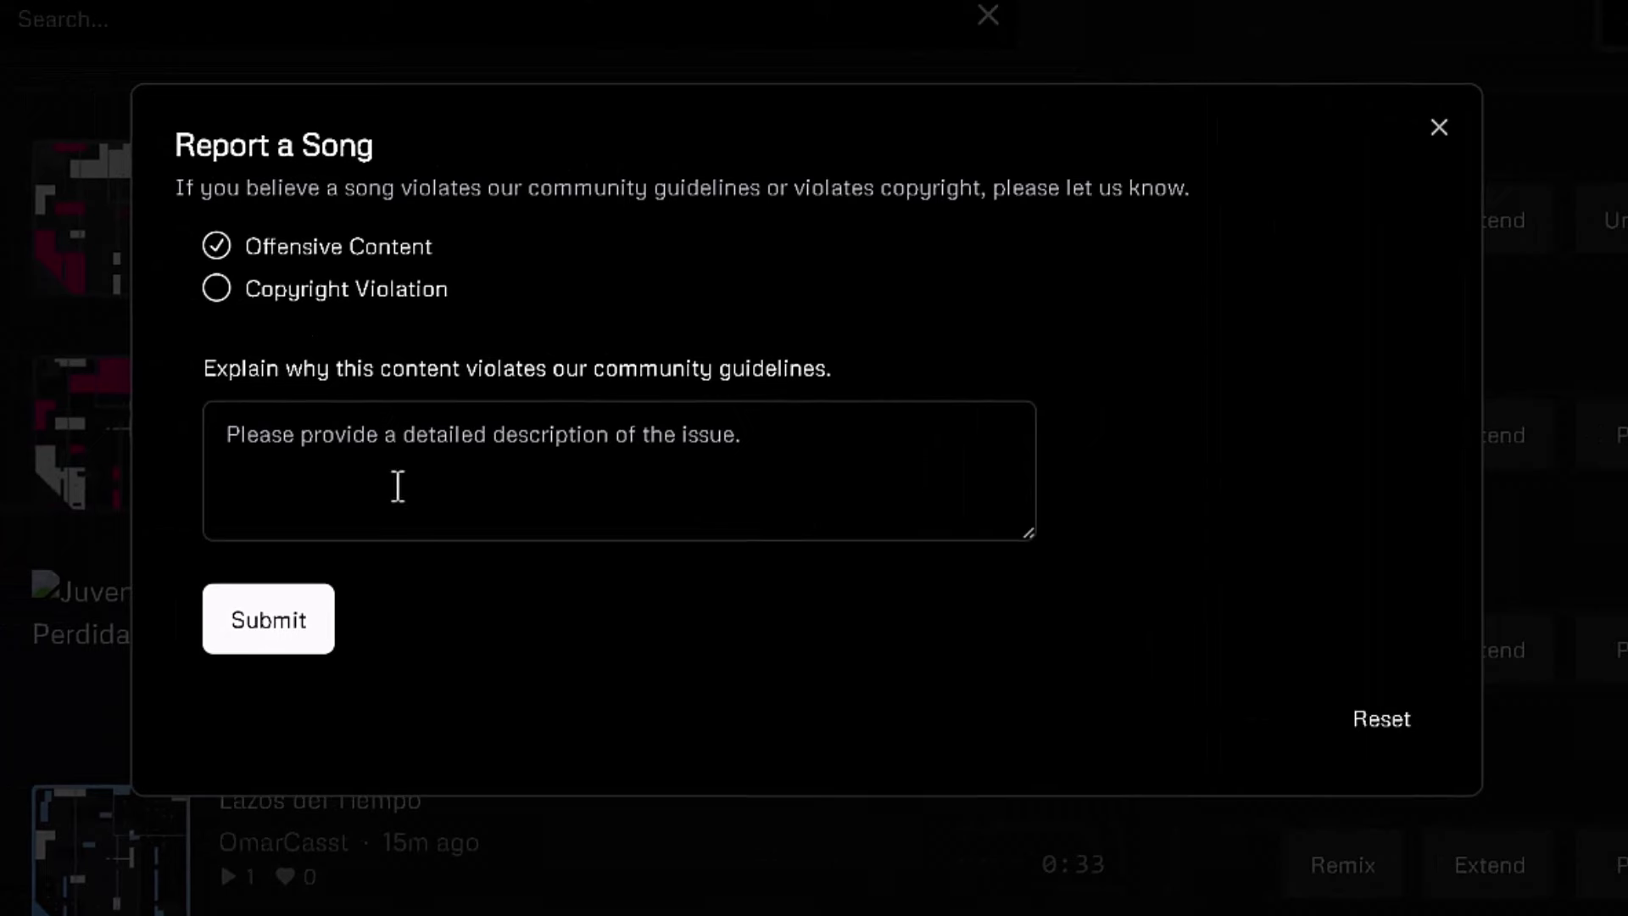
click(1437, 132)
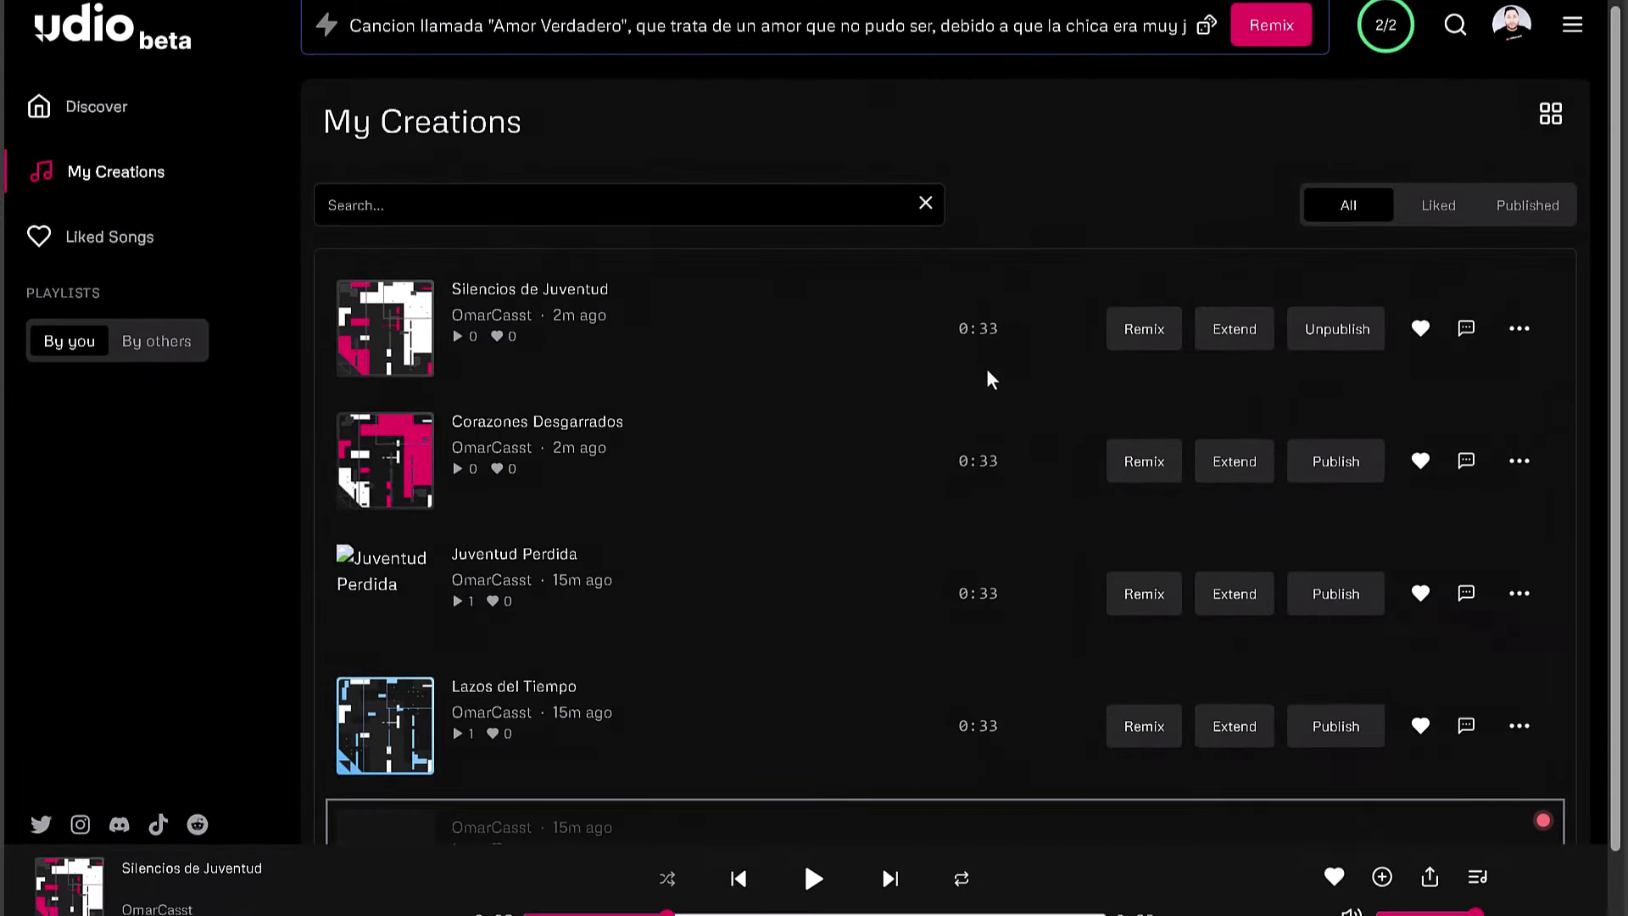